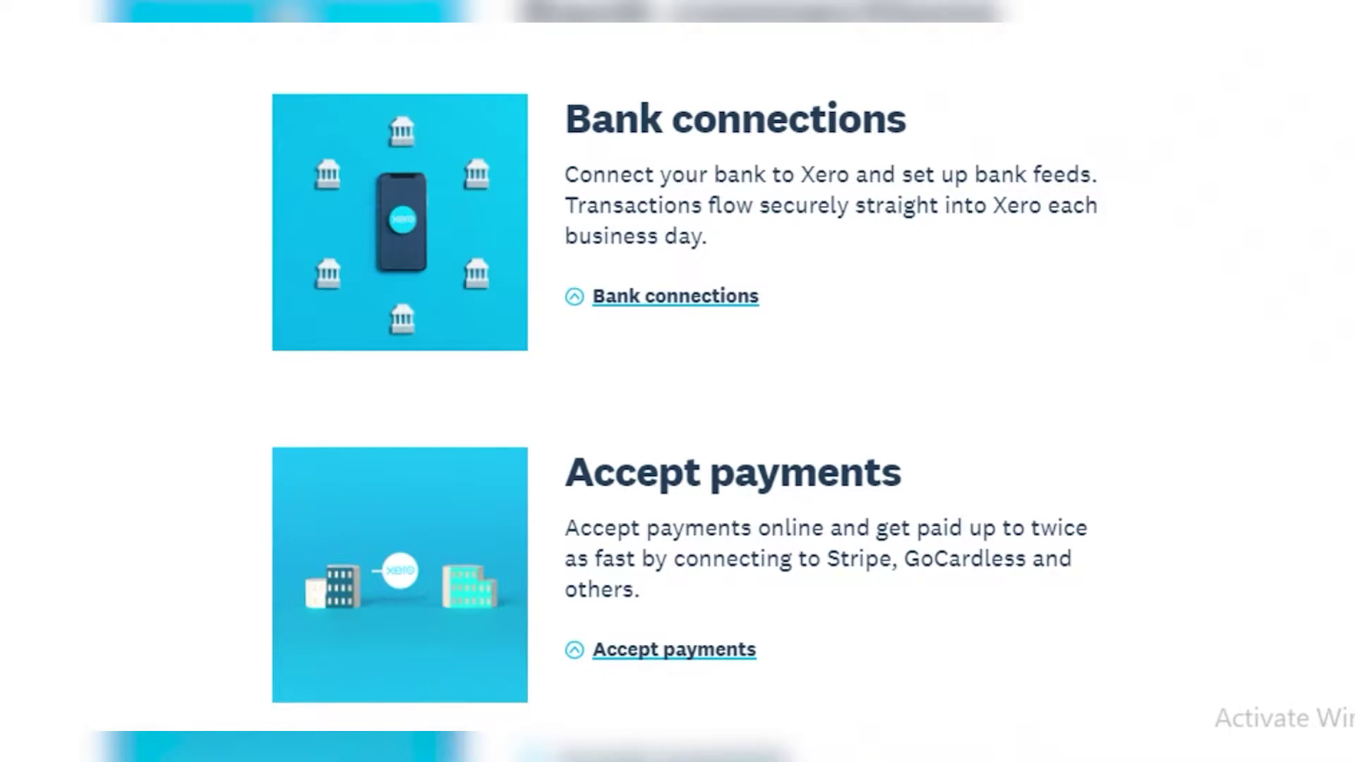
Look through the Xero feature descriptions from bank connections and accepting payments down to sales tax and Analytics Plus.
{"action": "scroll", "coordinate": [679, 382], "scroll_direction": "down", "scroll_amount": 5}
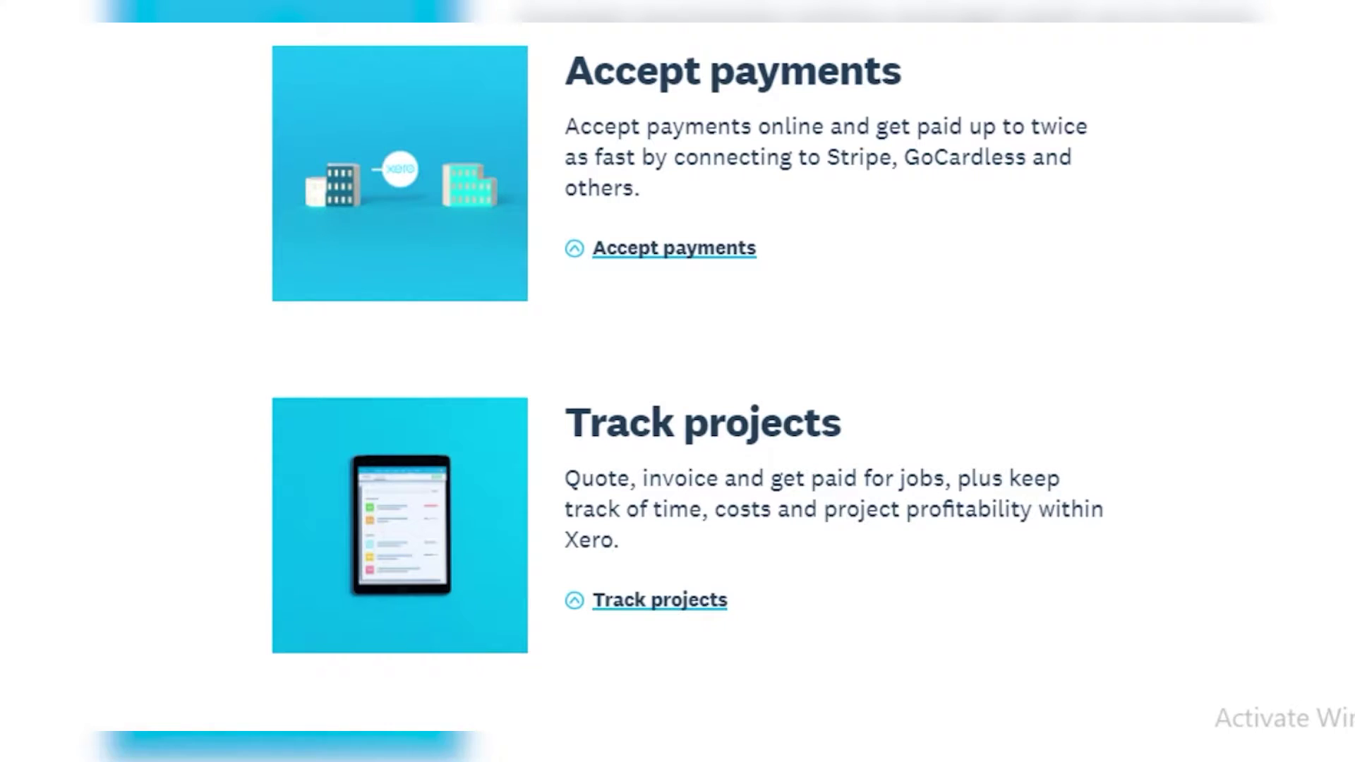
{"action": "scroll", "coordinate": [678, 382], "scroll_direction": "down", "scroll_amount": 3}
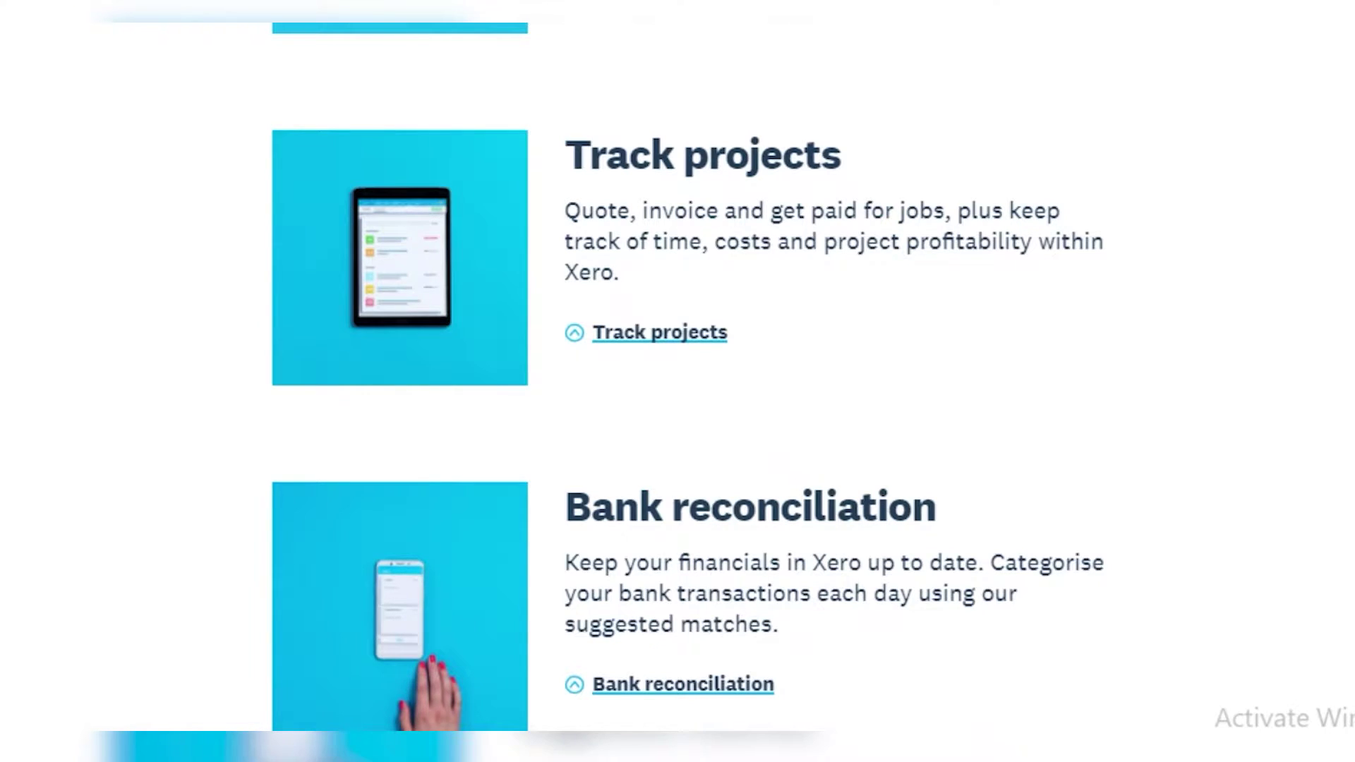
{"action": "scroll", "coordinate": [677, 381], "scroll_direction": "down", "scroll_amount": 4}
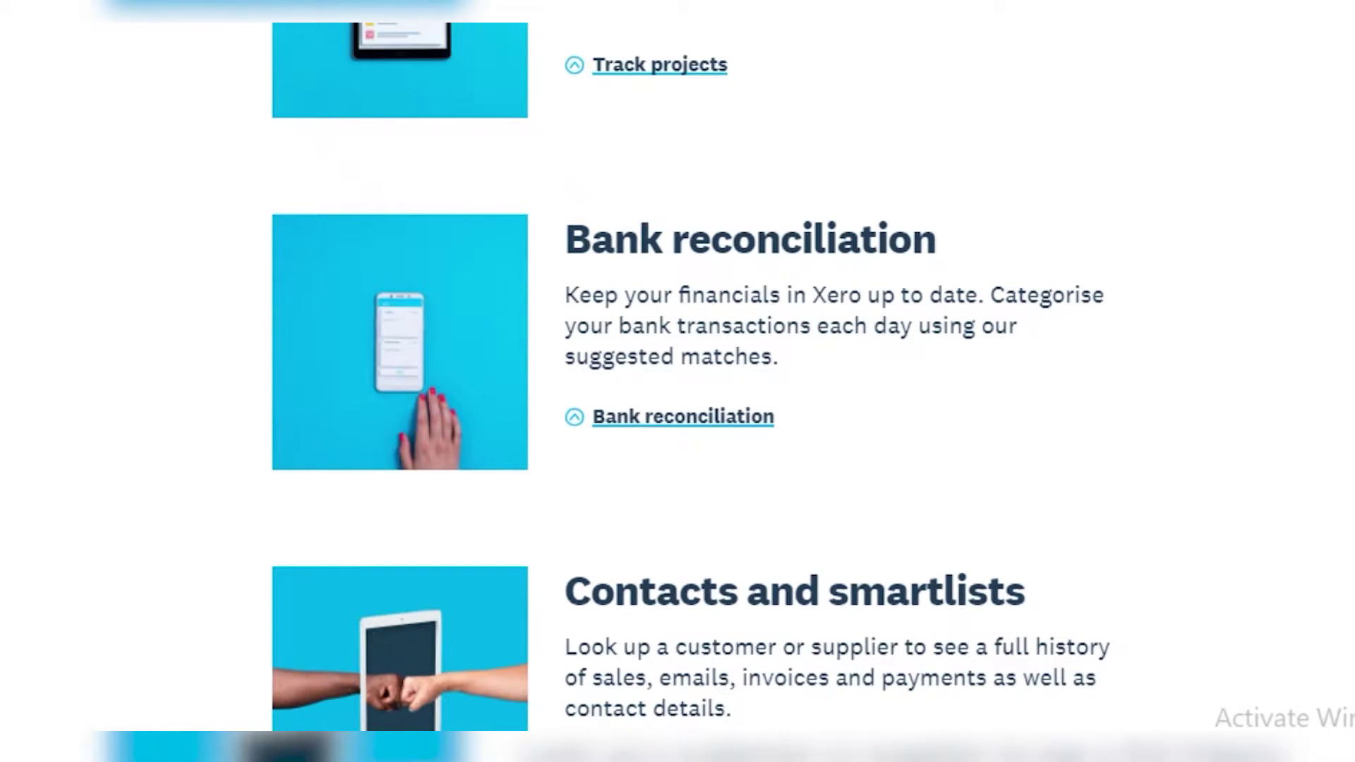
{"action": "scroll", "coordinate": [1305, 243], "scroll_direction": "down", "scroll_amount": 5}
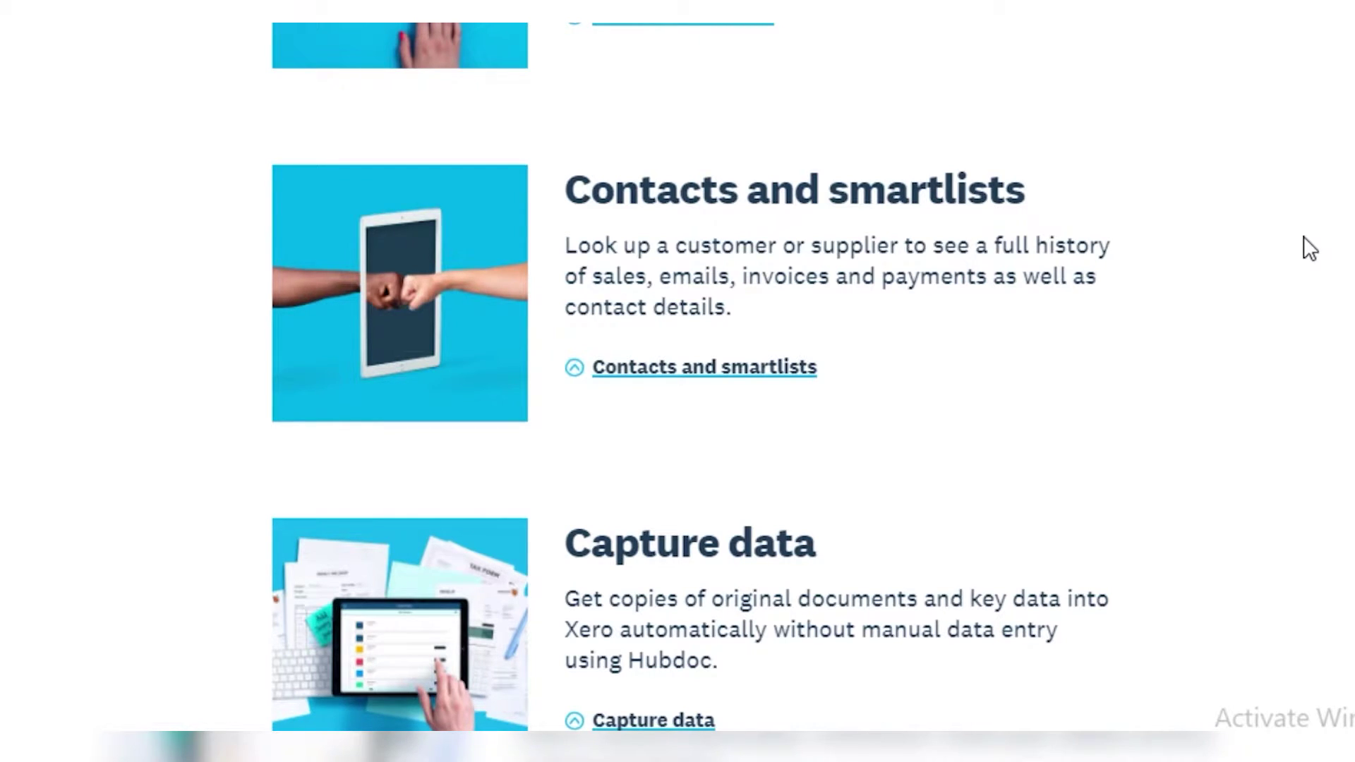
{"action": "scroll", "coordinate": [1321, 254], "scroll_direction": "down", "scroll_amount": 2}
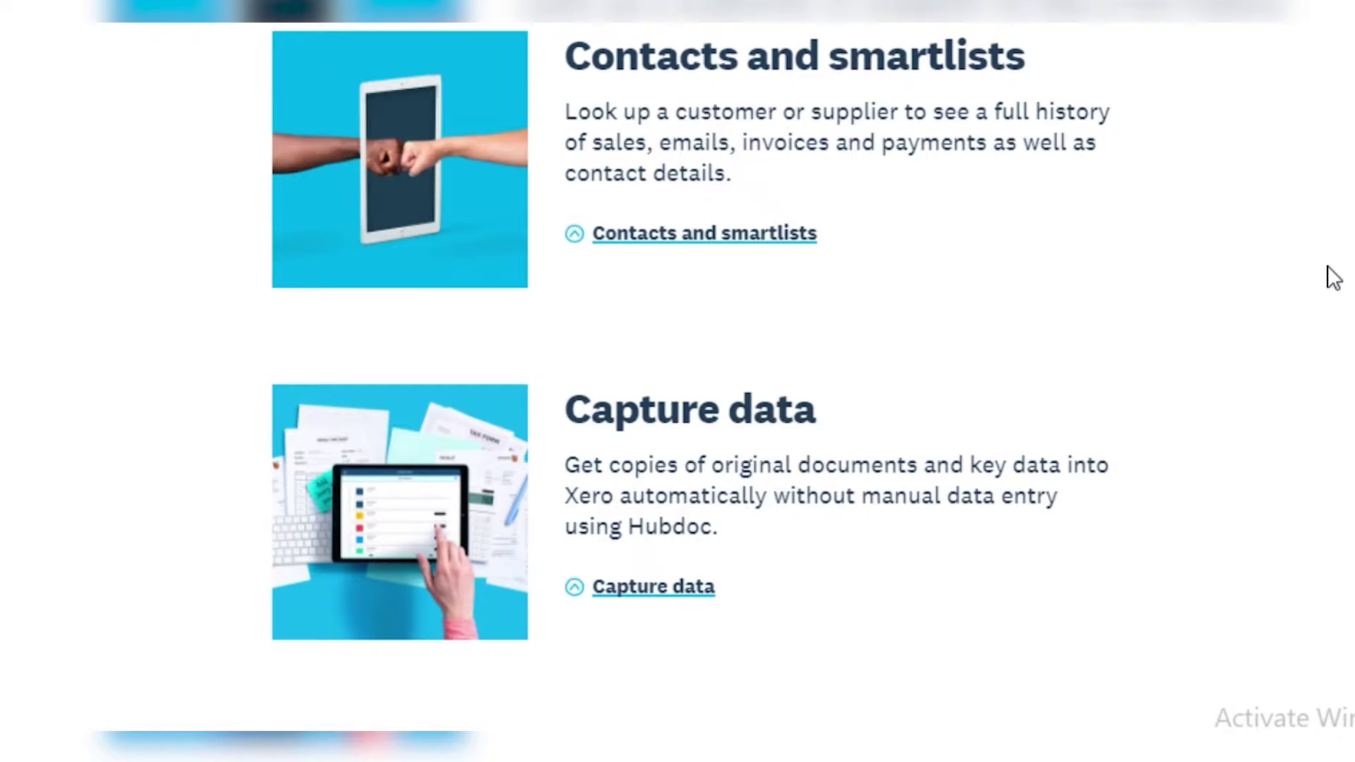
{"action": "scroll", "coordinate": [1334, 277], "scroll_direction": "down", "scroll_amount": 2}
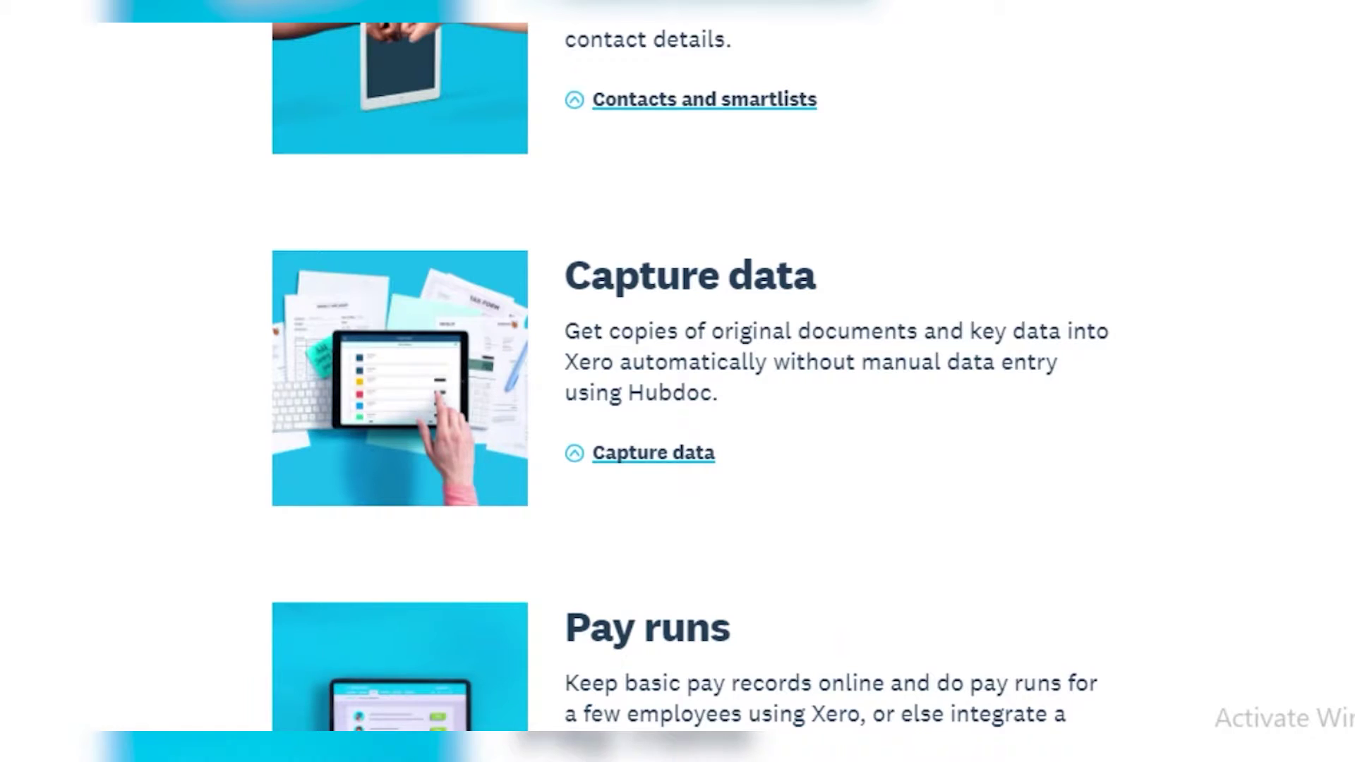
{"action": "scroll", "coordinate": [677, 381], "scroll_direction": "down", "scroll_amount": 7}
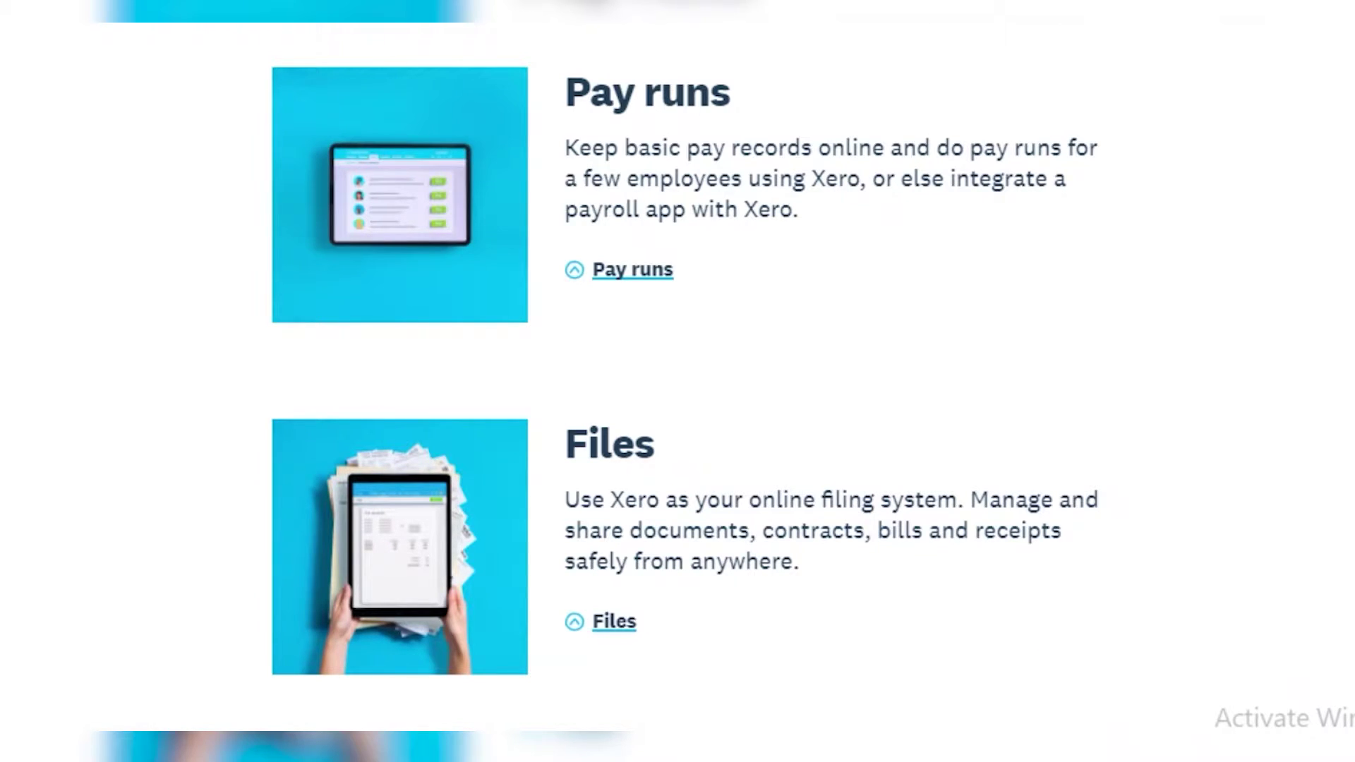
{"action": "scroll", "coordinate": [678, 381], "scroll_direction": "down", "scroll_amount": 4}
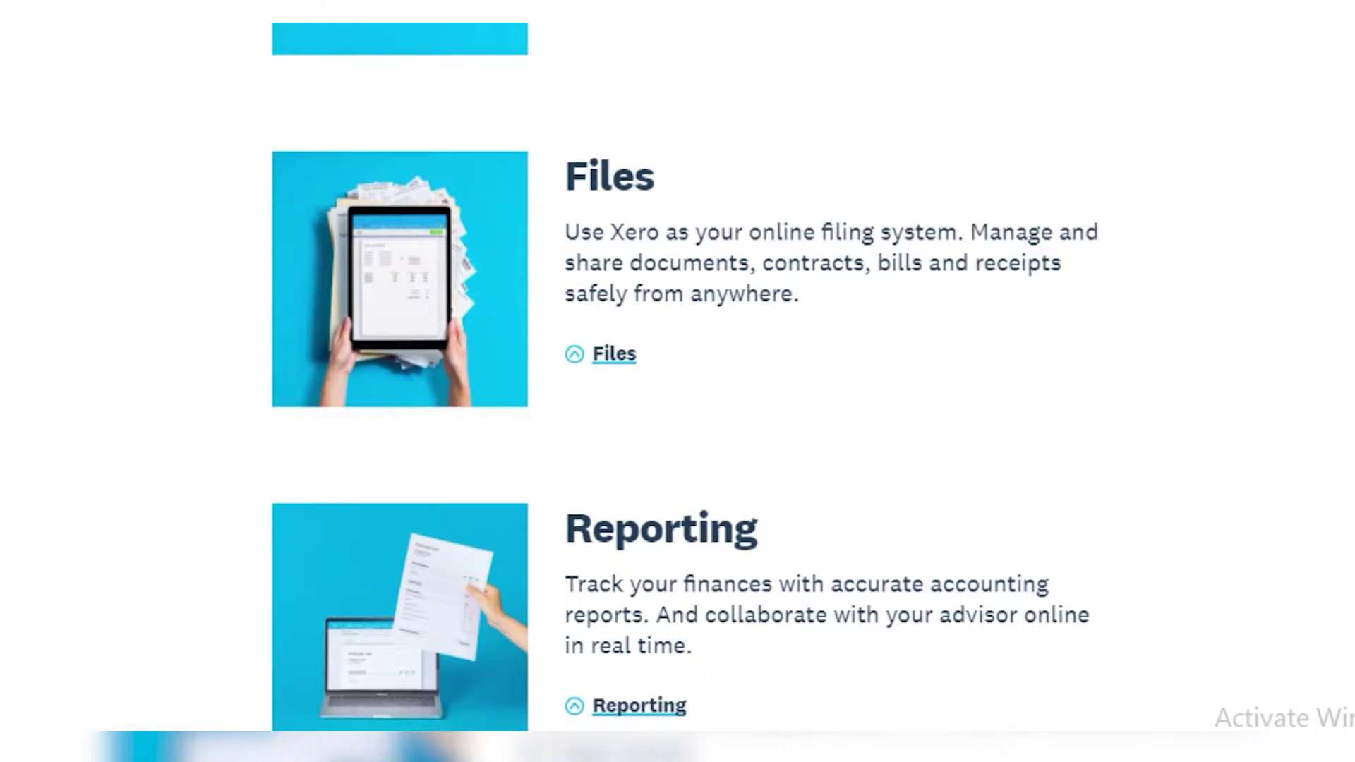
{"action": "scroll", "coordinate": [678, 382], "scroll_direction": "down", "scroll_amount": 5}
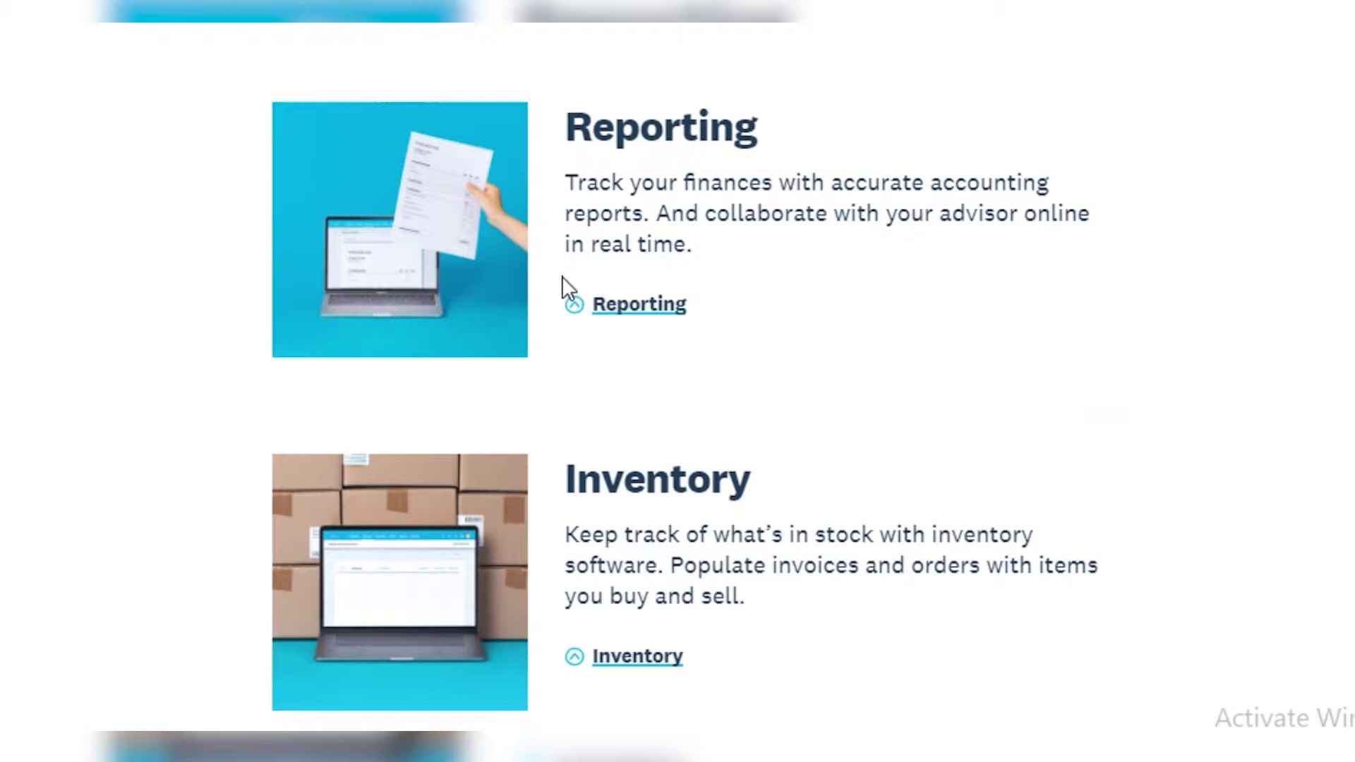
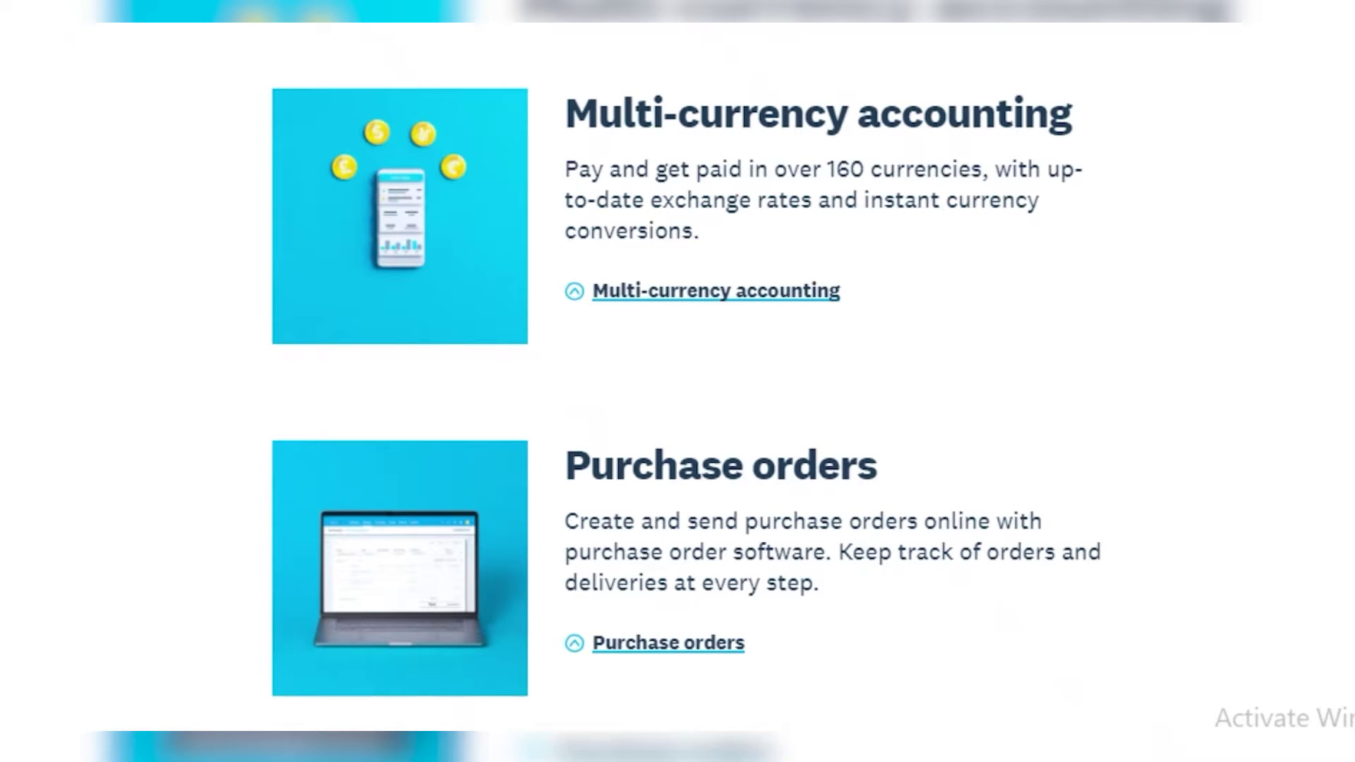
{"action": "scroll", "coordinate": [678, 381], "scroll_direction": "down", "scroll_amount": 5}
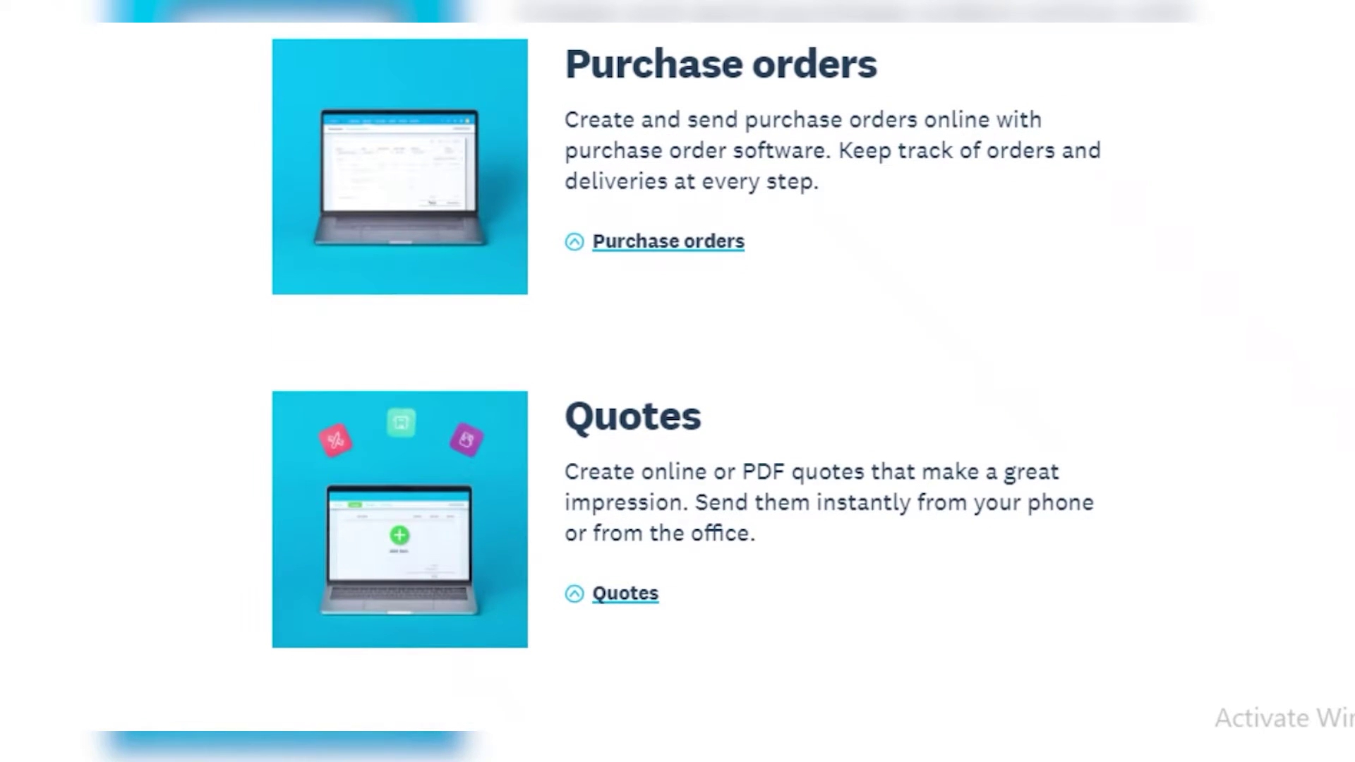
{"action": "scroll", "coordinate": [678, 381], "scroll_direction": "down", "scroll_amount": 5}
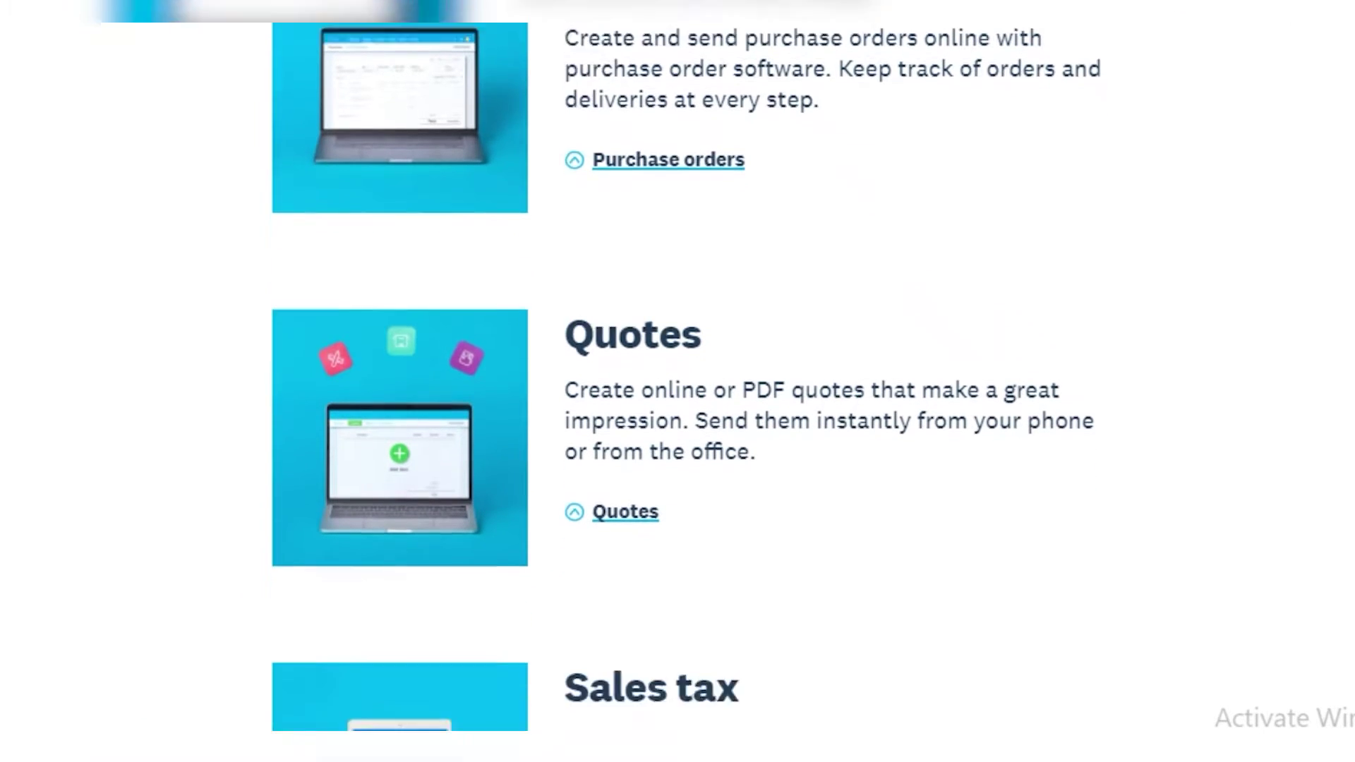
{"action": "scroll", "coordinate": [678, 381], "scroll_direction": "down", "scroll_amount": 3}
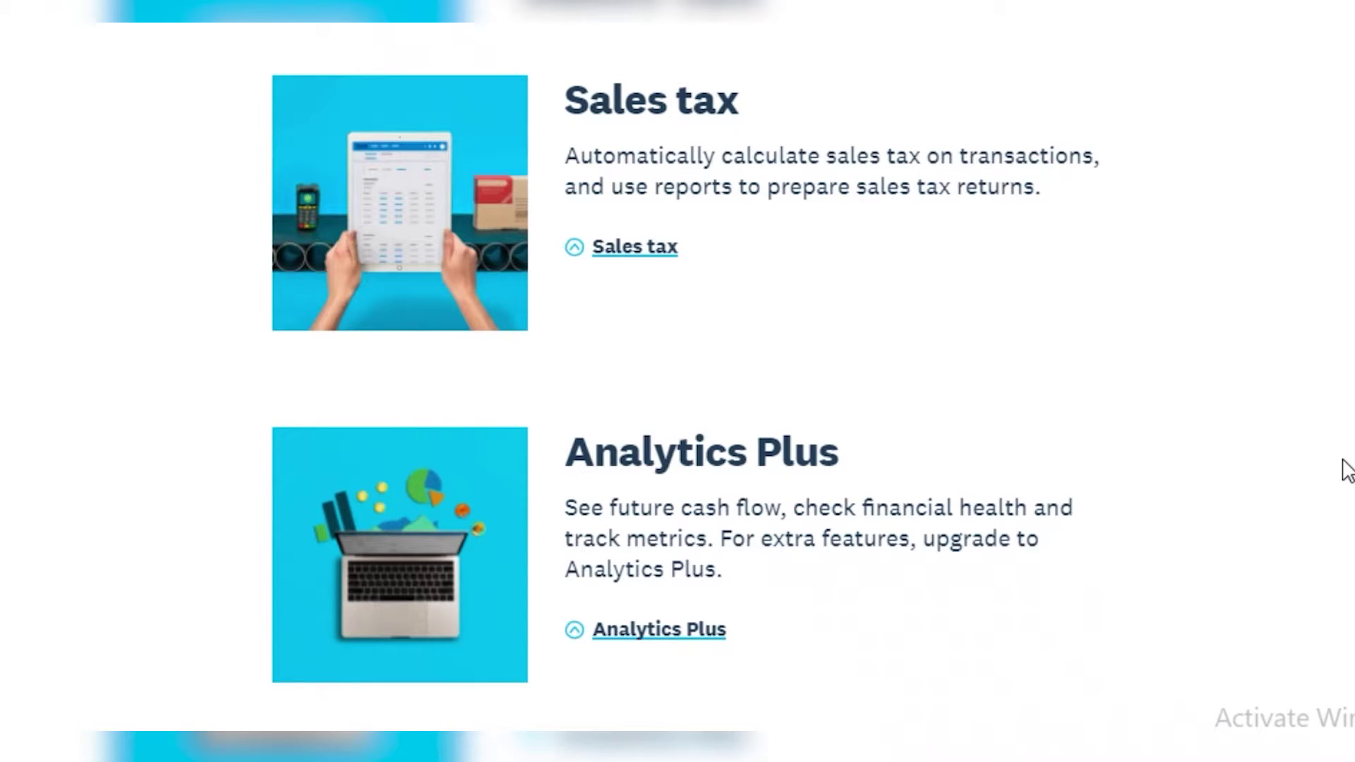
{"action": "scroll", "coordinate": [1347, 469], "scroll_direction": "down", "scroll_amount": 2}
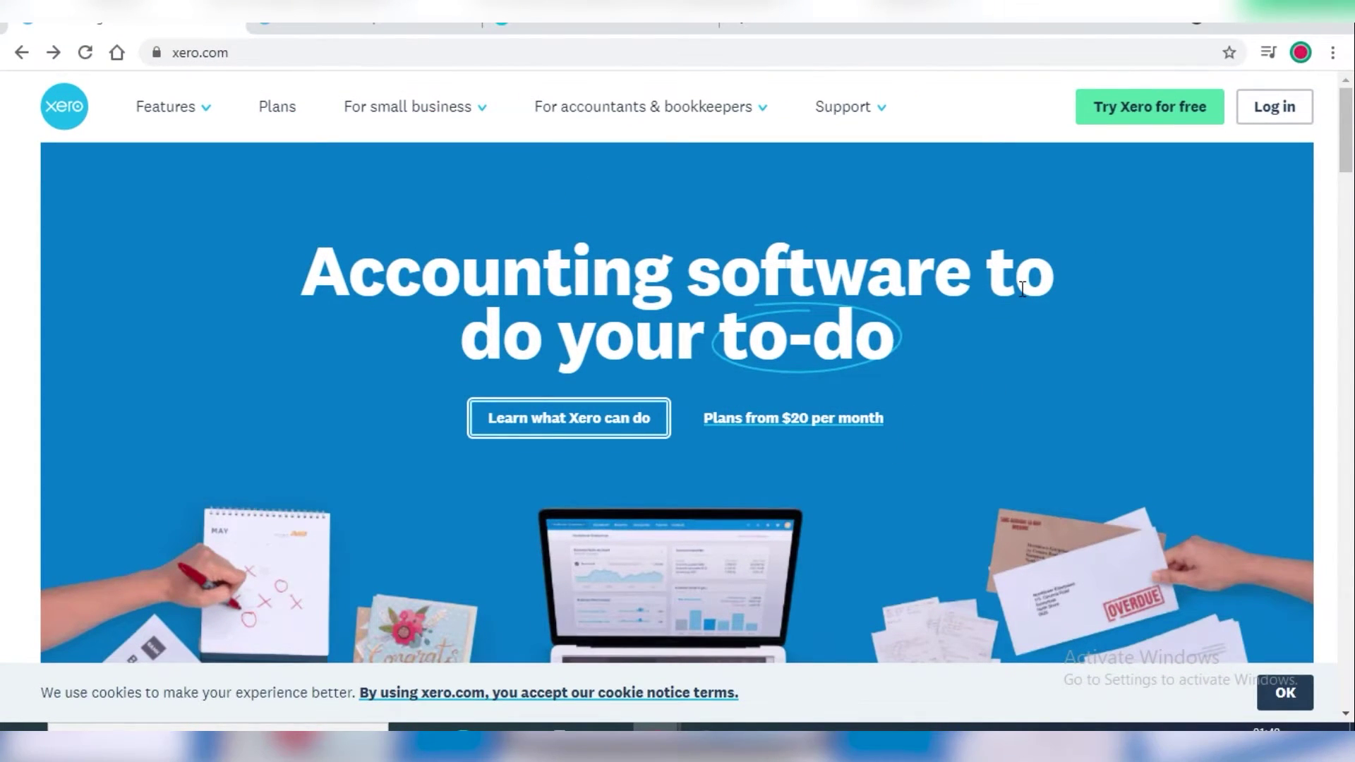
Open the free trial sign-up and review the fields of its form and of the Add your business form.
{"action": "left_click", "coordinate": [1107, 109]}
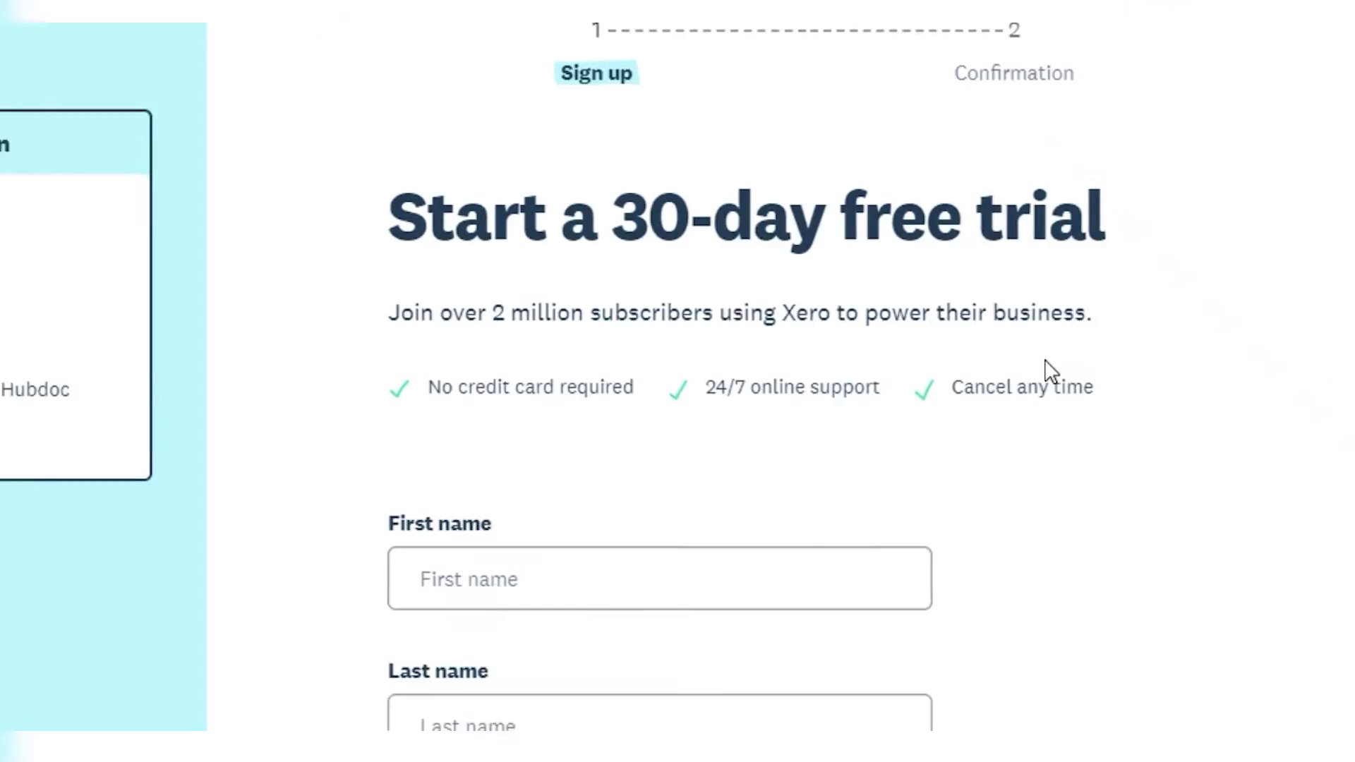
{"action": "scroll", "coordinate": [346, 286], "scroll_direction": "down", "scroll_amount": 3}
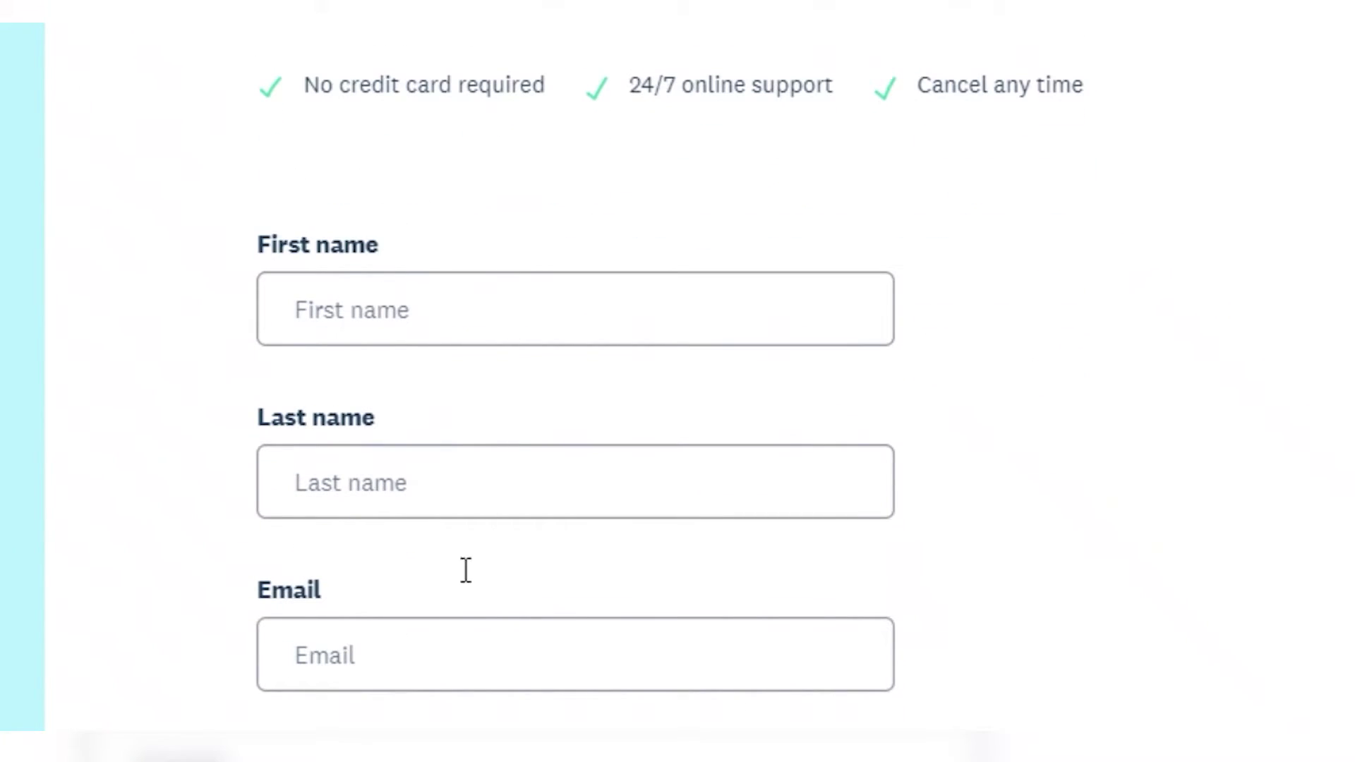
{"action": "scroll", "coordinate": [346, 286], "scroll_direction": "down", "scroll_amount": 5}
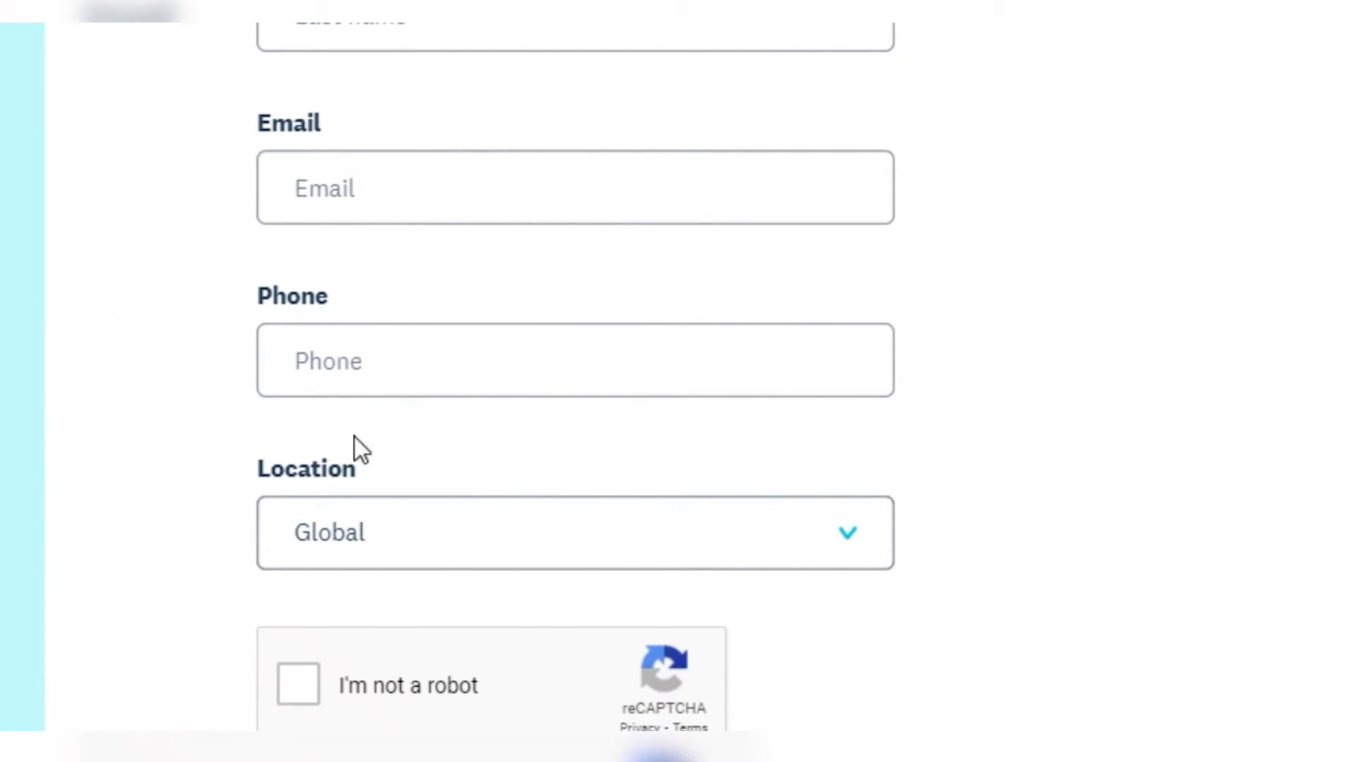
{"action": "scroll", "coordinate": [367, 327], "scroll_direction": "up", "scroll_amount": 4}
{"action": "scroll", "coordinate": [332, 616], "scroll_direction": "down", "scroll_amount": 4}
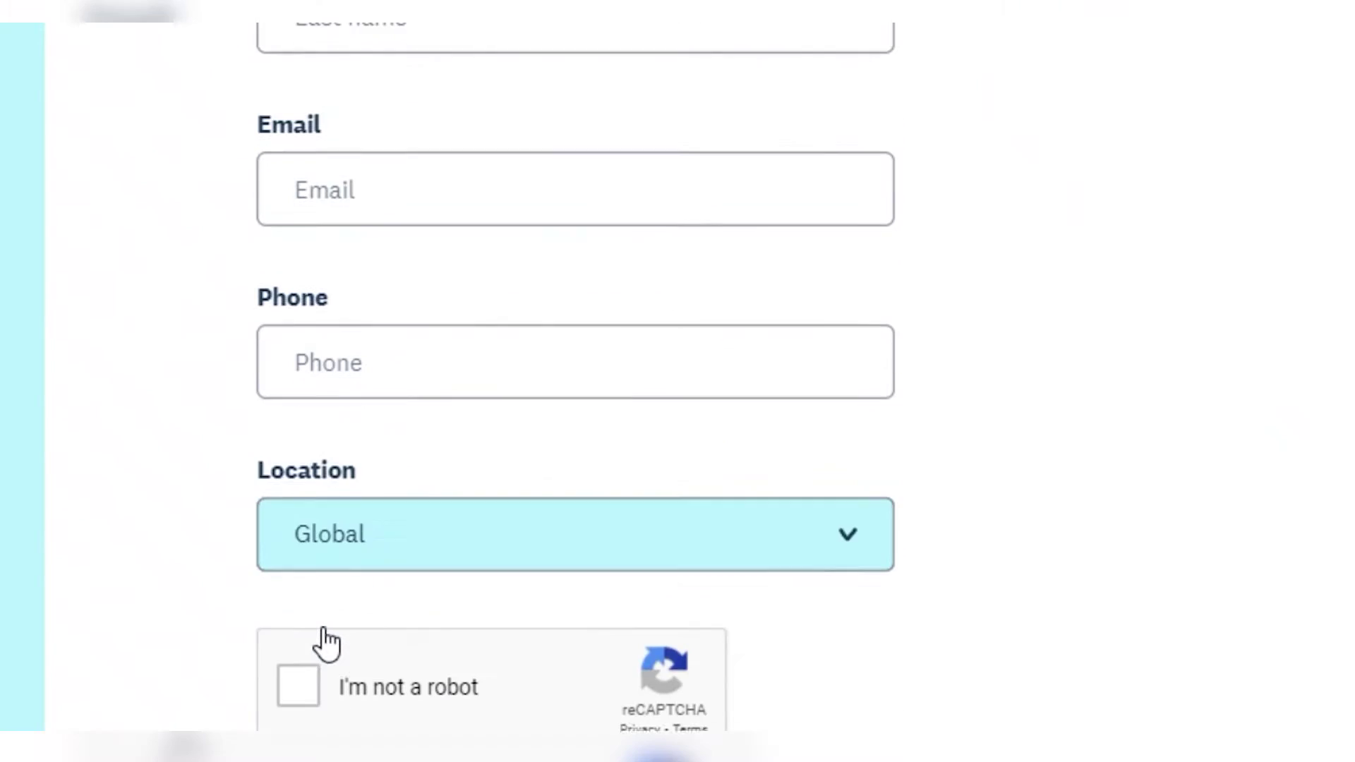
{"action": "scroll", "coordinate": [411, 460], "scroll_direction": "down", "scroll_amount": 4}
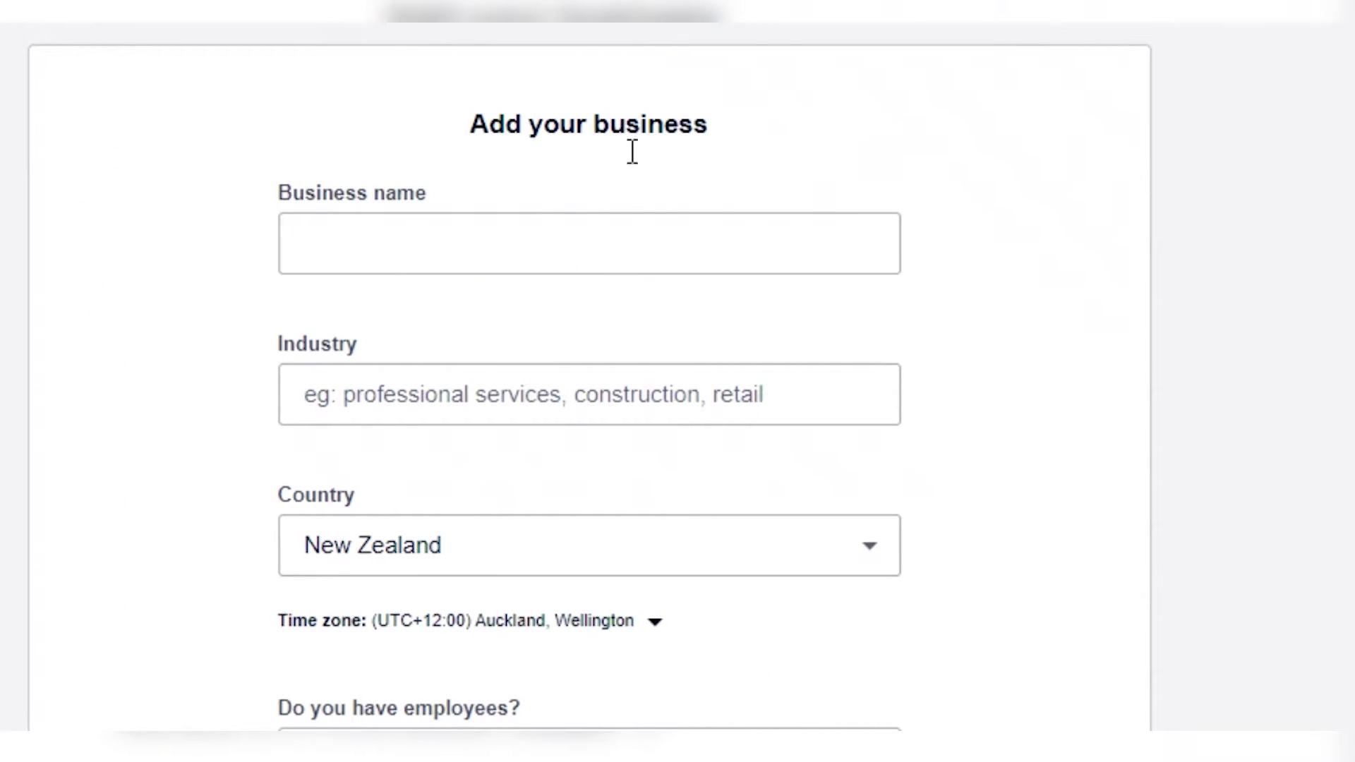
{"action": "scroll", "coordinate": [766, 439], "scroll_direction": "down", "scroll_amount": 5}
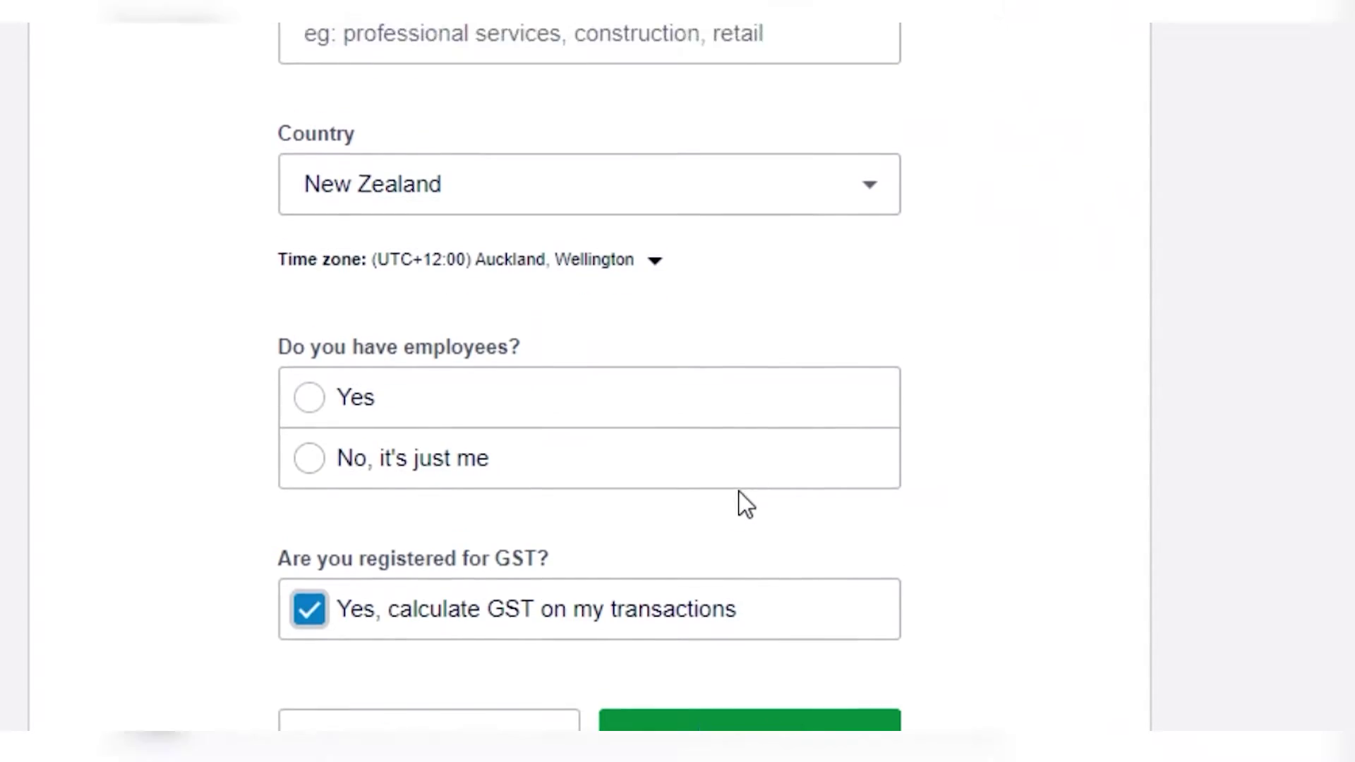
{"action": "scroll", "coordinate": [740, 493], "scroll_direction": "up", "scroll_amount": 5}
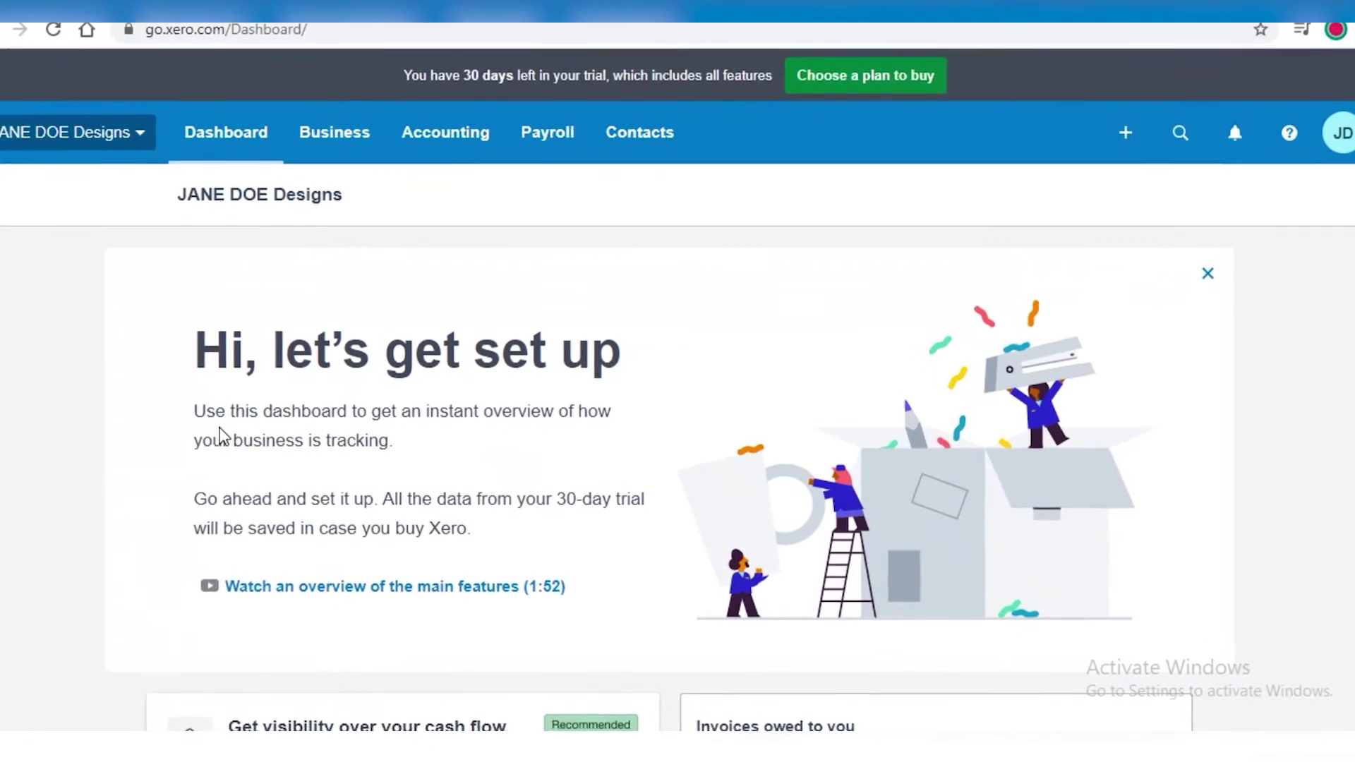
Examine the dashboard's setup cards, the invoices owed and bills to pay sections, and the tax and connected apps cards.
{"action": "scroll", "coordinate": [359, 326], "scroll_direction": "down", "scroll_amount": 8}
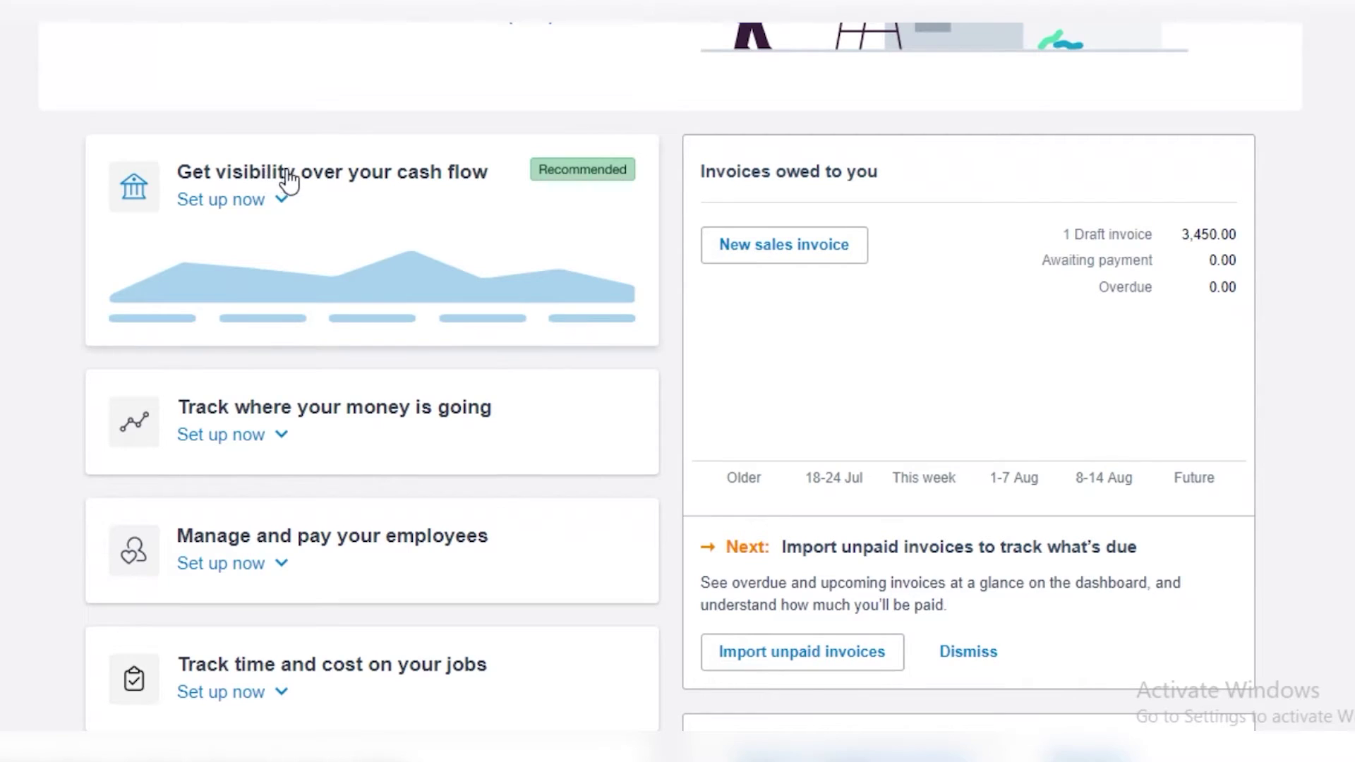
{"action": "scroll", "coordinate": [524, 182], "scroll_direction": "down", "scroll_amount": 2}
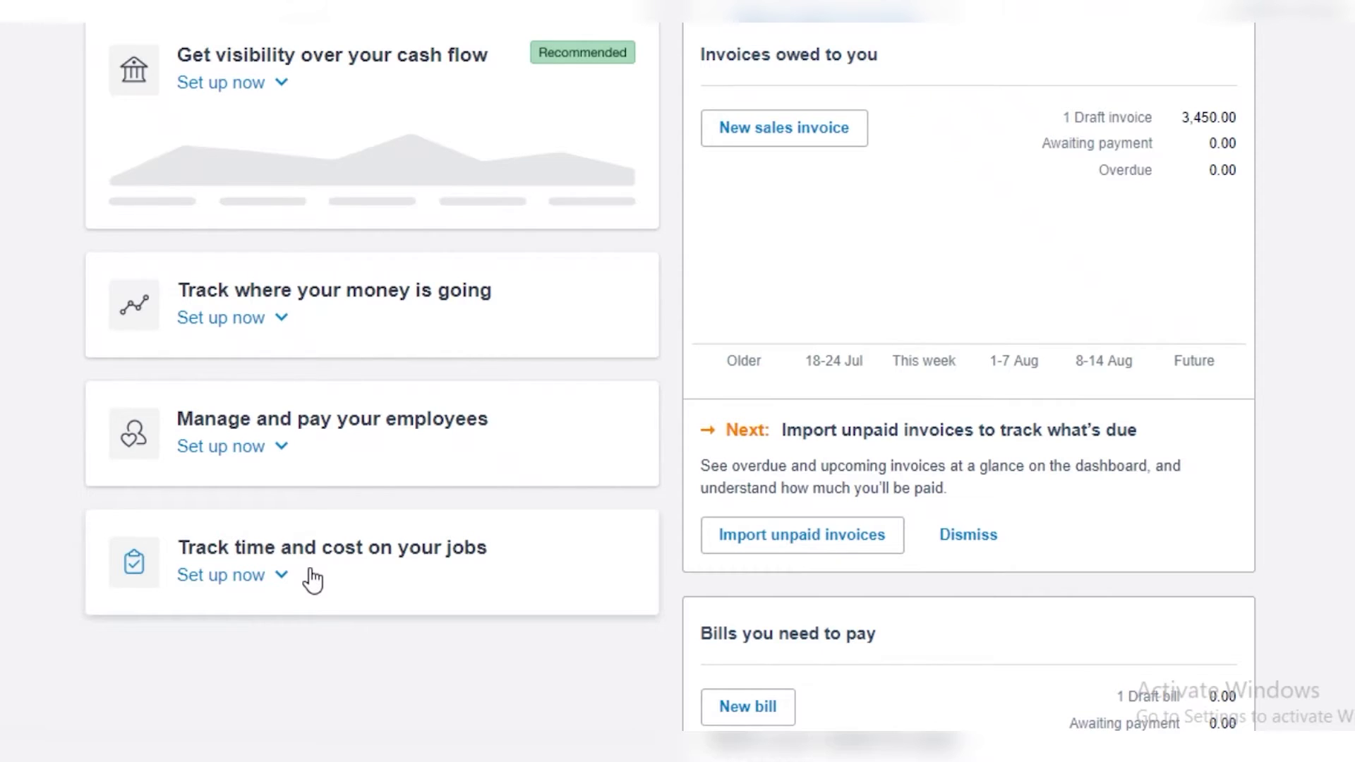
{"action": "scroll", "coordinate": [313, 579], "scroll_direction": "down", "scroll_amount": 3}
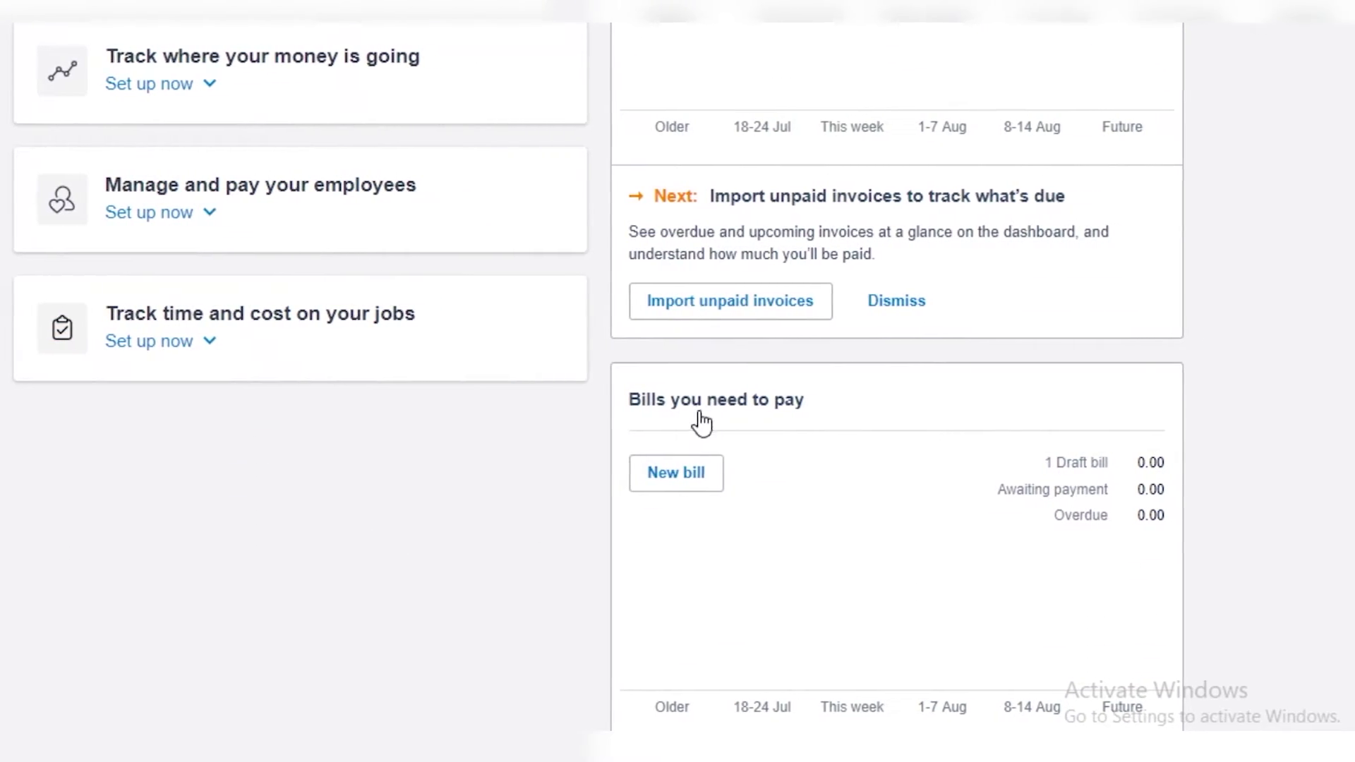
{"action": "scroll", "coordinate": [696, 415], "scroll_direction": "down", "scroll_amount": 5}
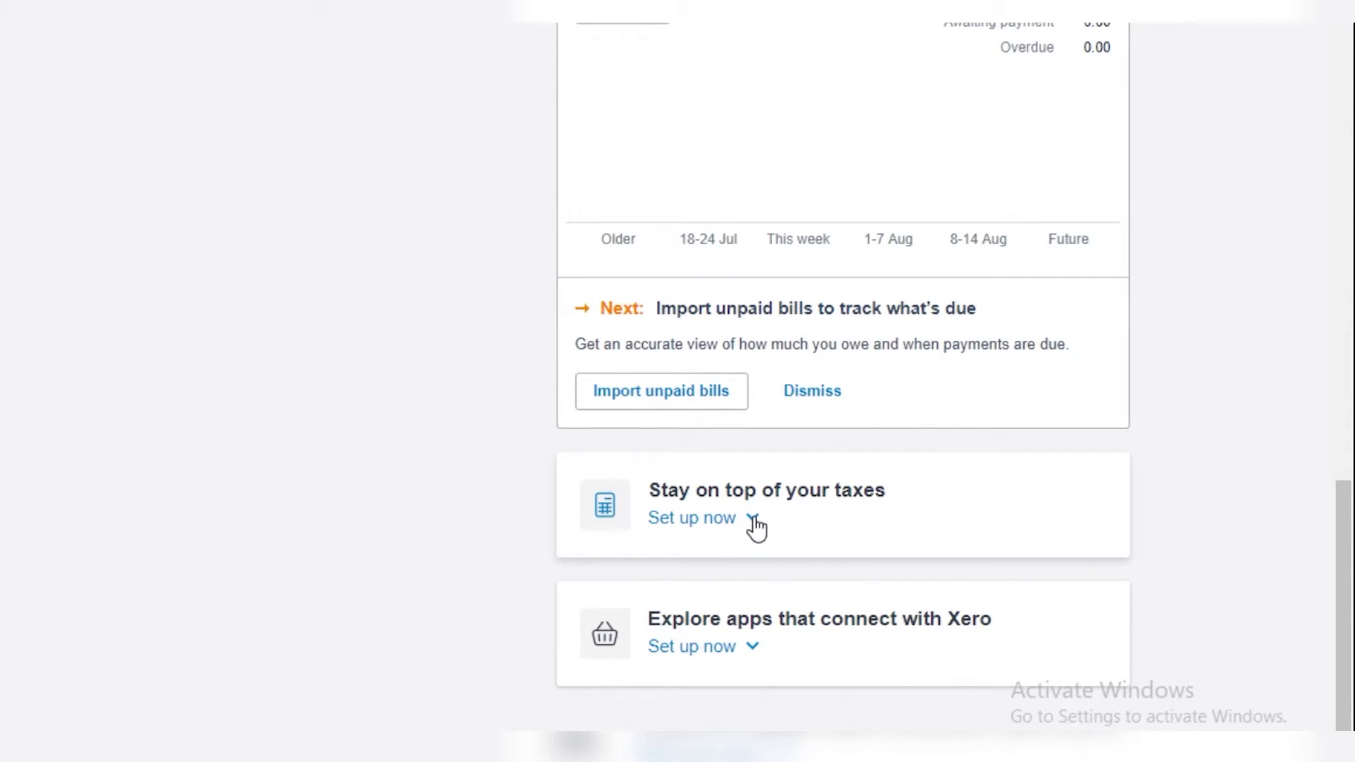
{"action": "scroll", "coordinate": [756, 526], "scroll_direction": "down", "scroll_amount": 1}
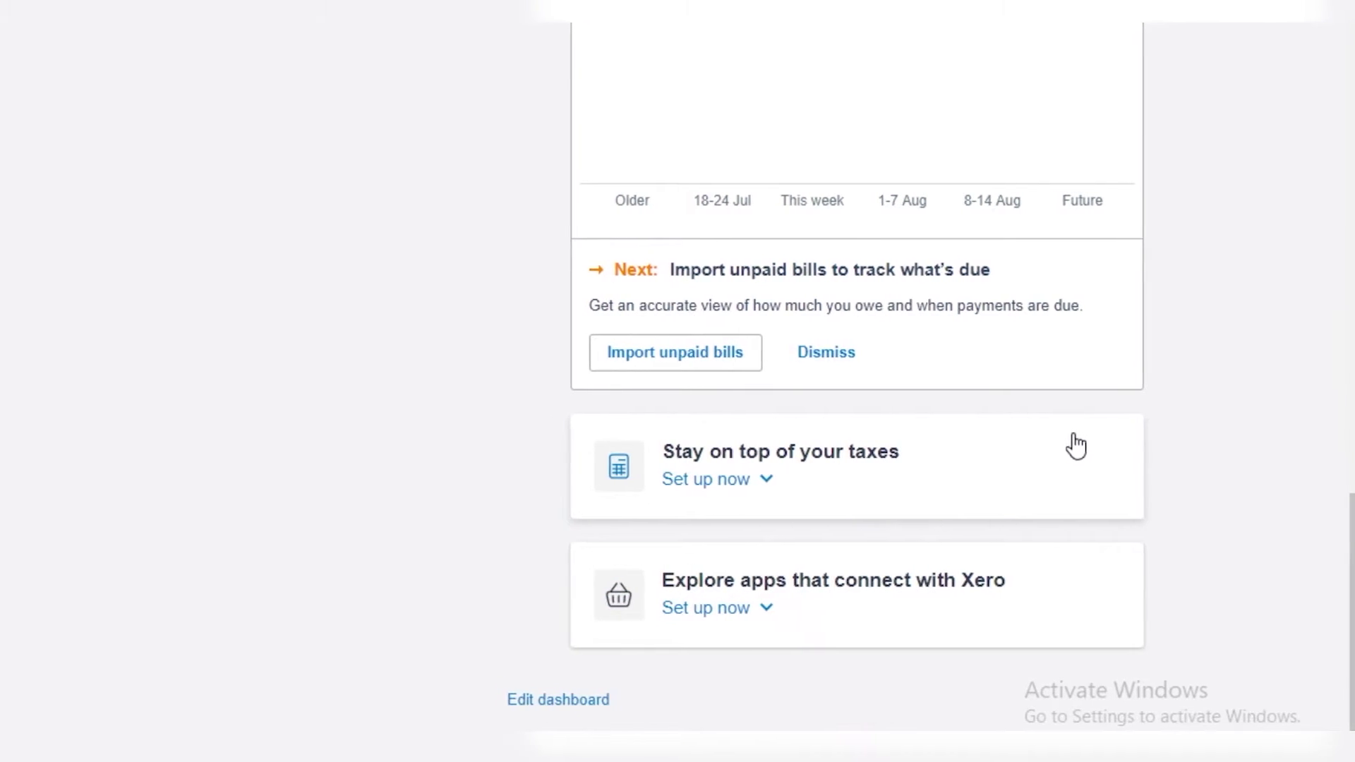
{"action": "scroll", "coordinate": [314, 393], "scroll_direction": "up", "scroll_amount": 10}
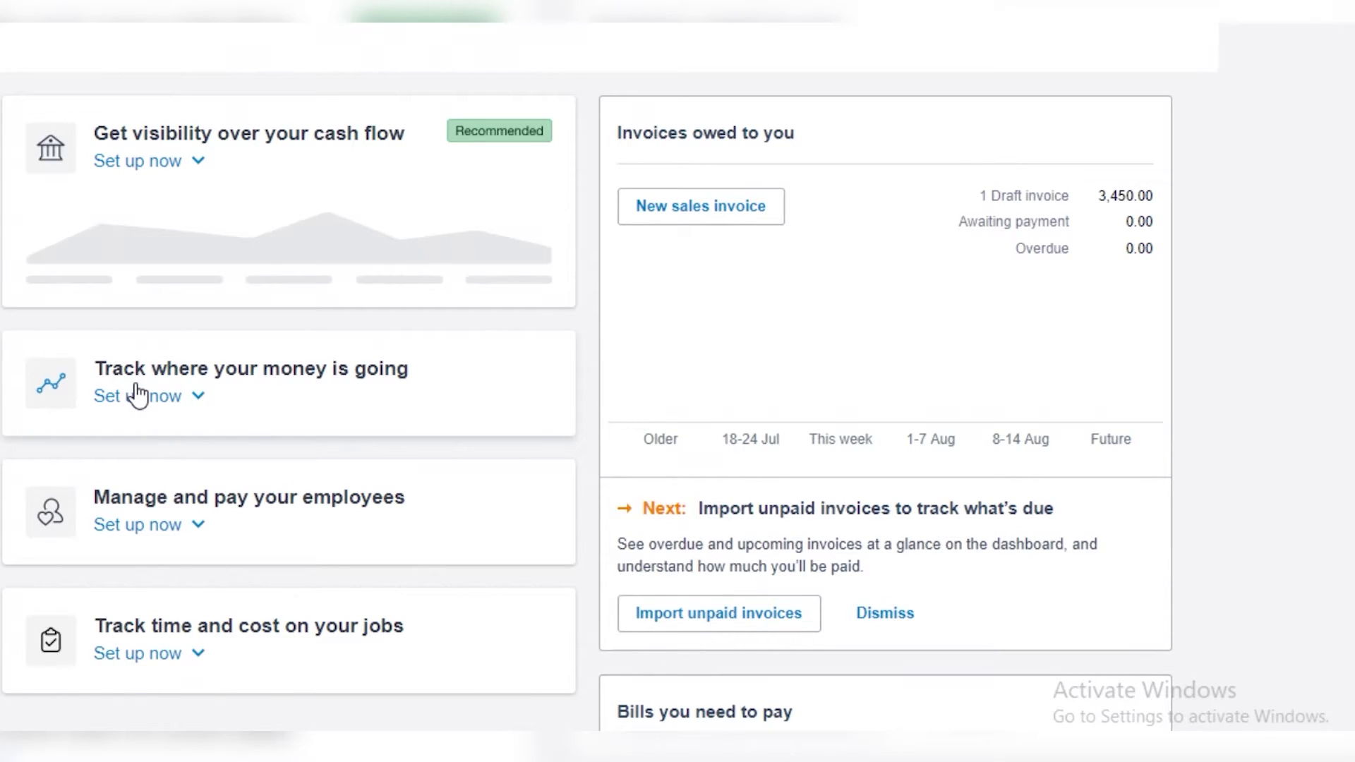
{"action": "scroll", "coordinate": [138, 395], "scroll_direction": "up", "scroll_amount": 10}
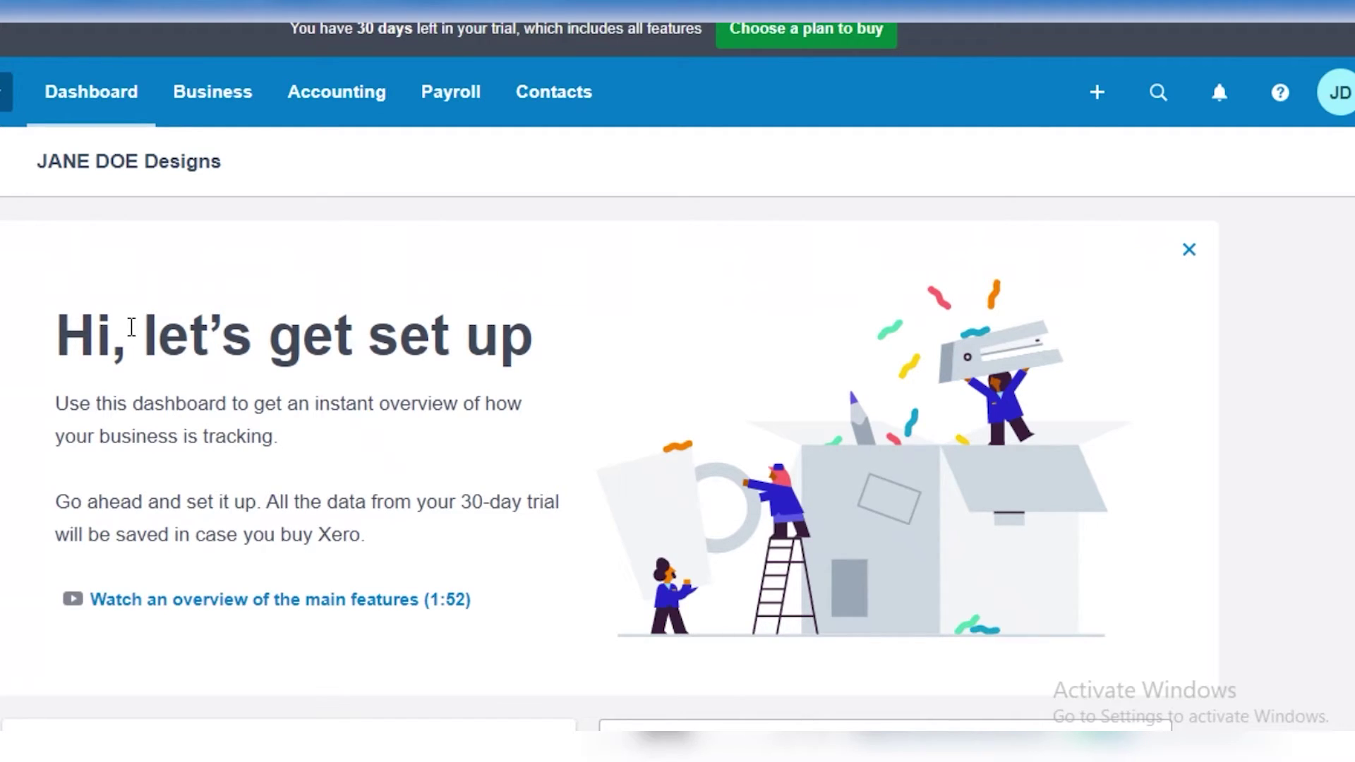
Open the business's invoices list and start a new sales invoice.
{"action": "left_click", "coordinate": [208, 93]}
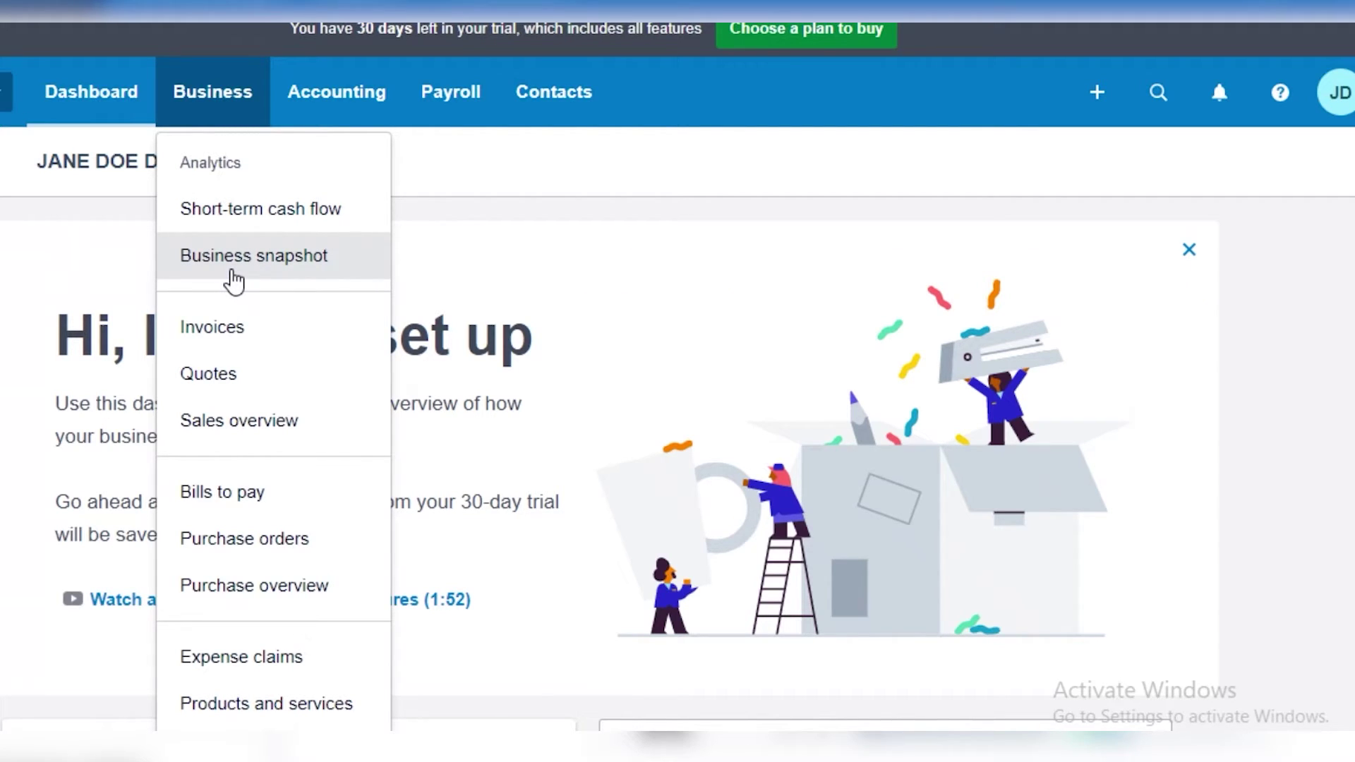
{"action": "left_click", "coordinate": [224, 329]}
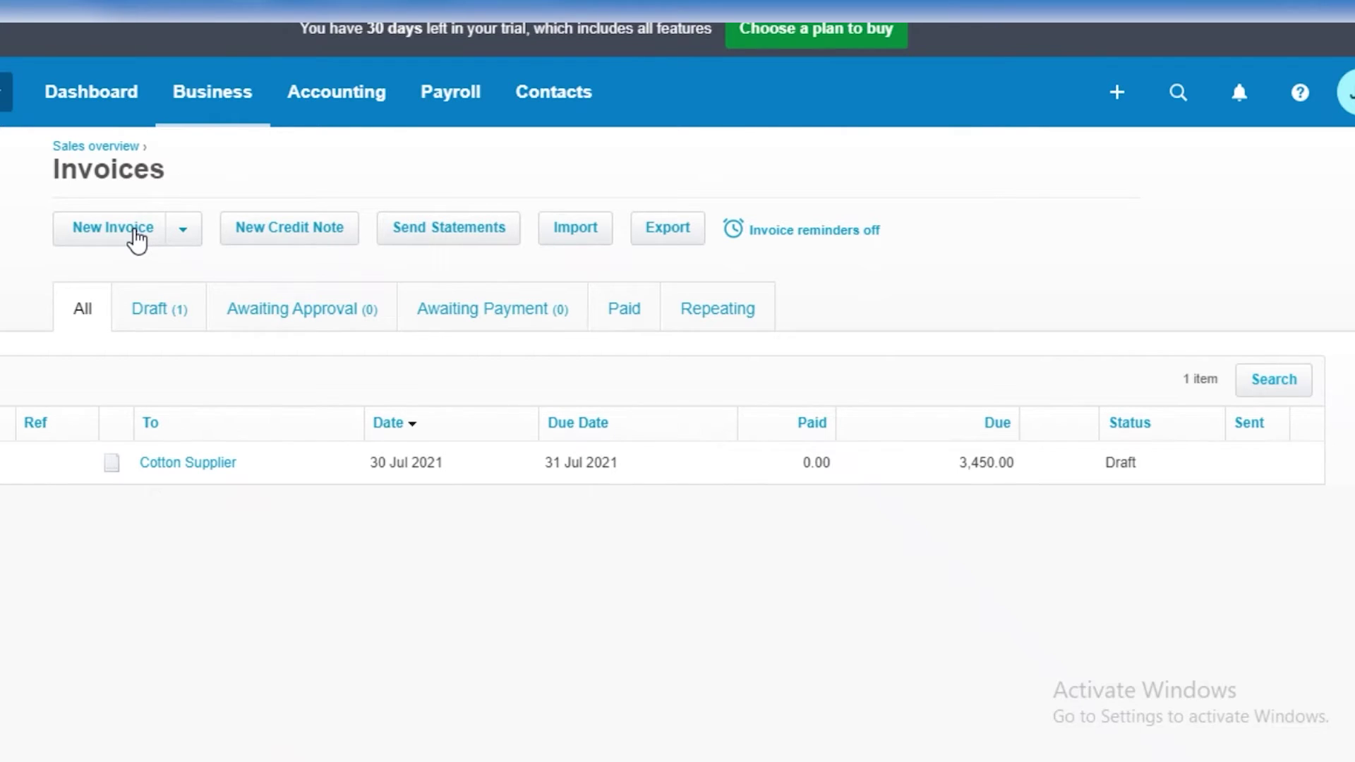
{"action": "left_click", "coordinate": [136, 240]}
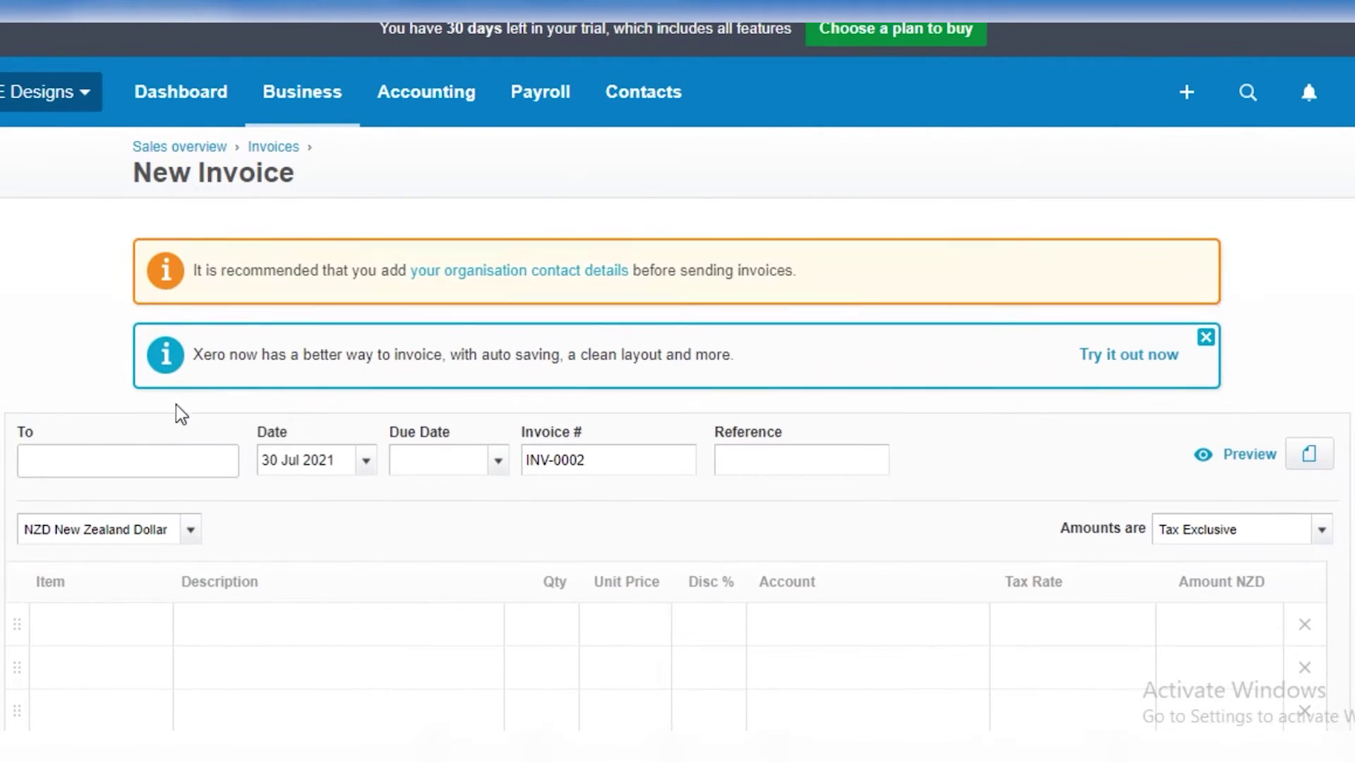
Set the new invoice's recipient to a new contact called Buyers.
{"action": "scroll", "coordinate": [160, 395], "scroll_direction": "down", "scroll_amount": 2}
{"action": "left_click", "coordinate": [167, 343]}
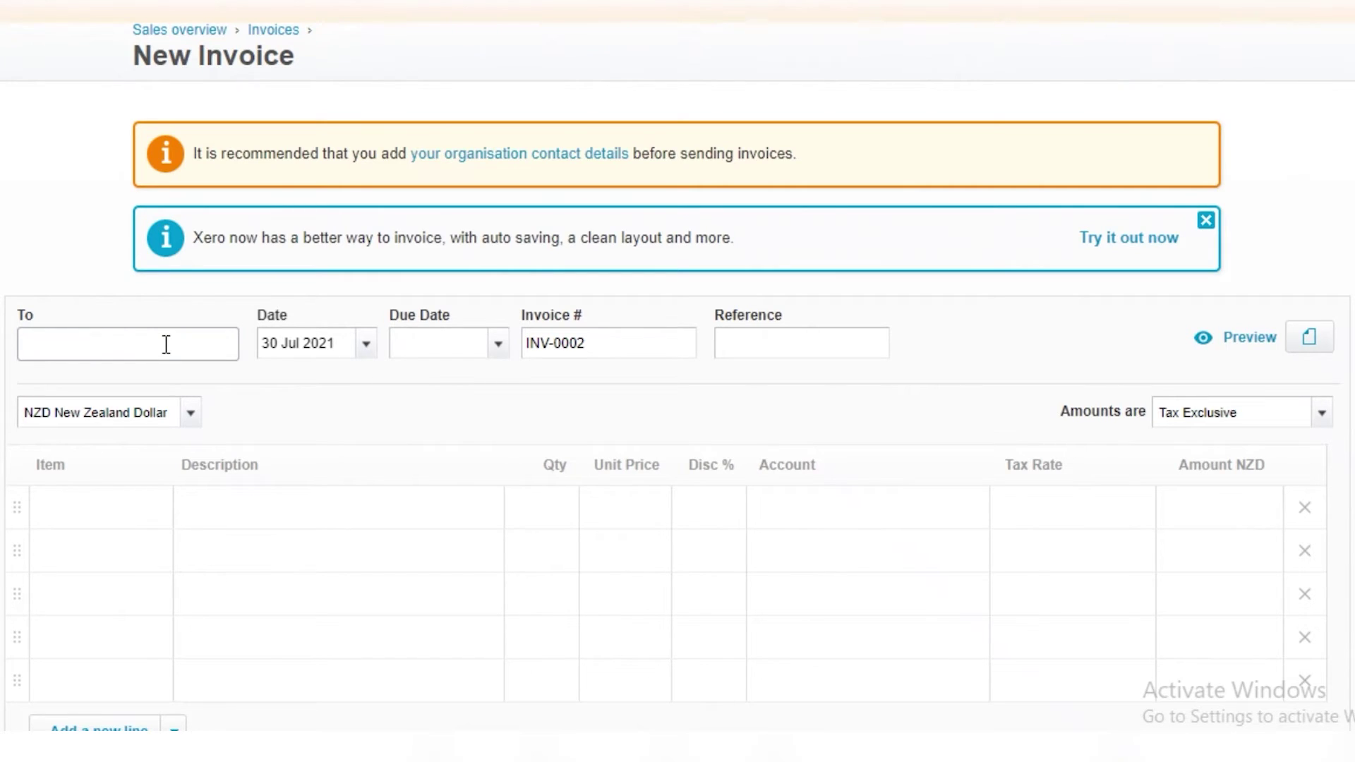
{"action": "type", "text": "Buyers"}
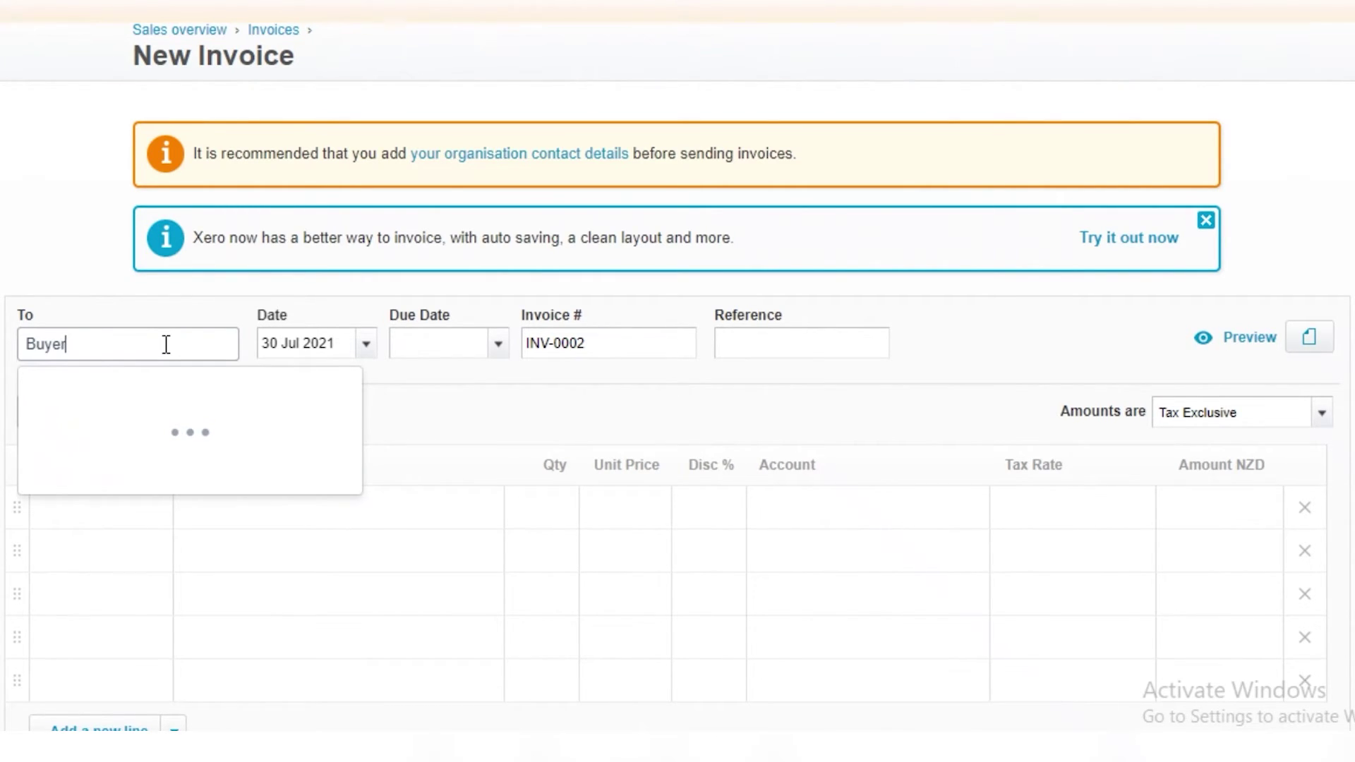
{"action": "right_click", "coordinate": [170, 344]}
{"action": "left_click", "coordinate": [816, 342]}
Set the invoice's due date to 30 Aug 2021.
{"action": "left_click", "coordinate": [430, 343]}
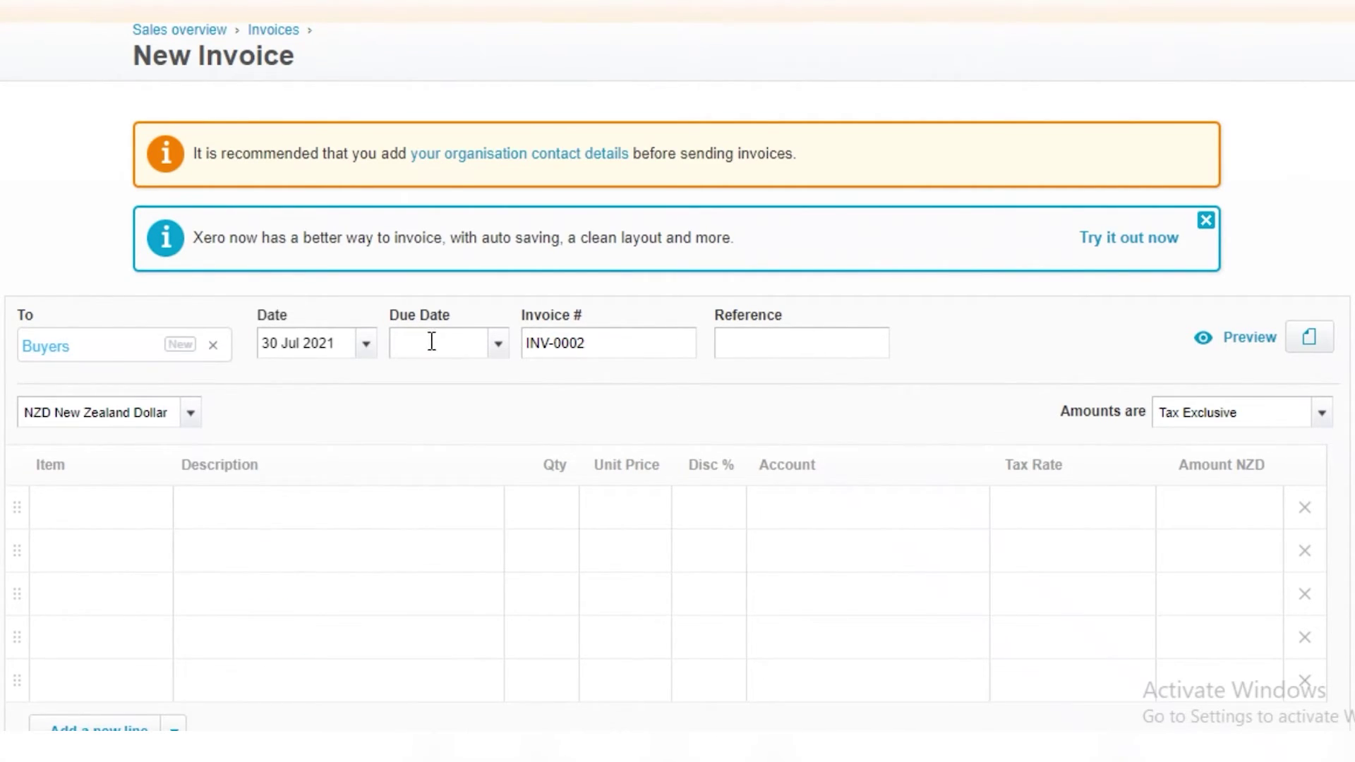
{"action": "left_click", "coordinate": [499, 348]}
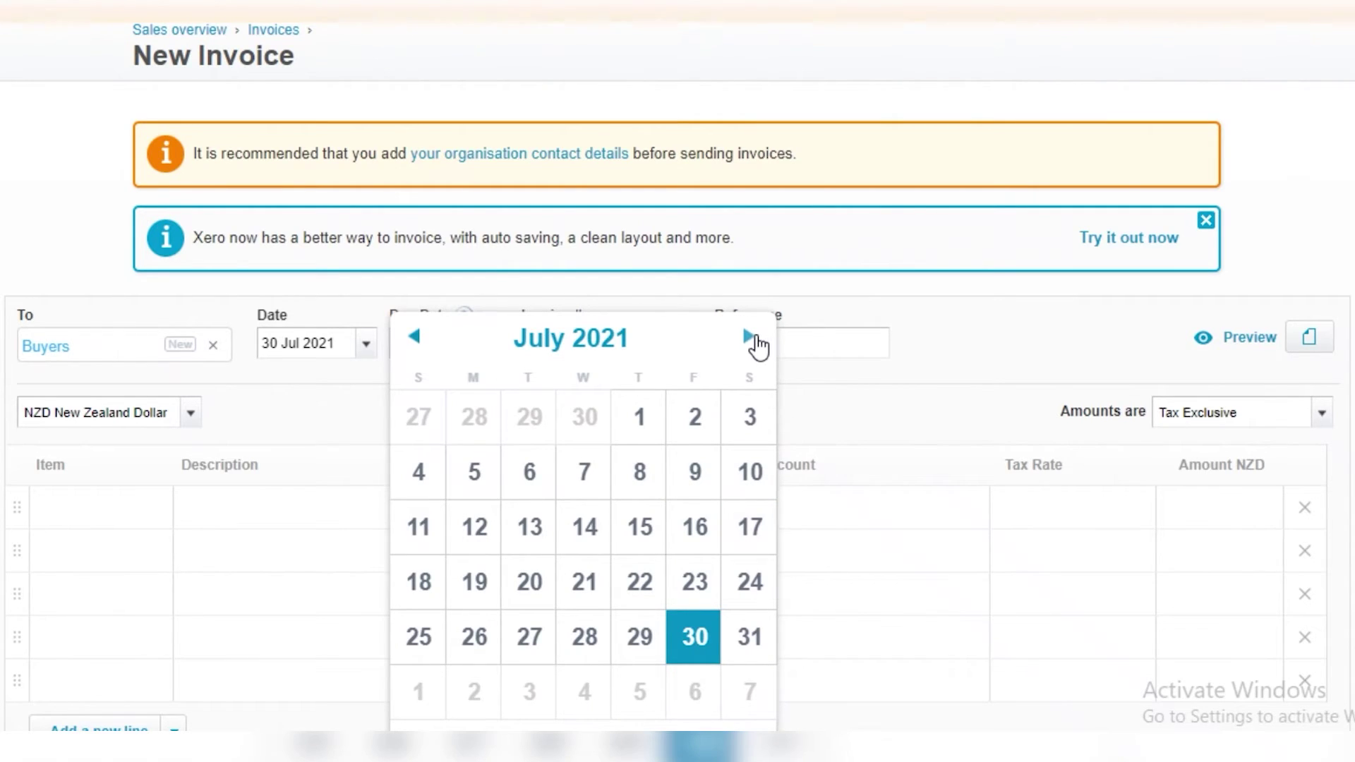
{"action": "left_click", "coordinate": [749, 337]}
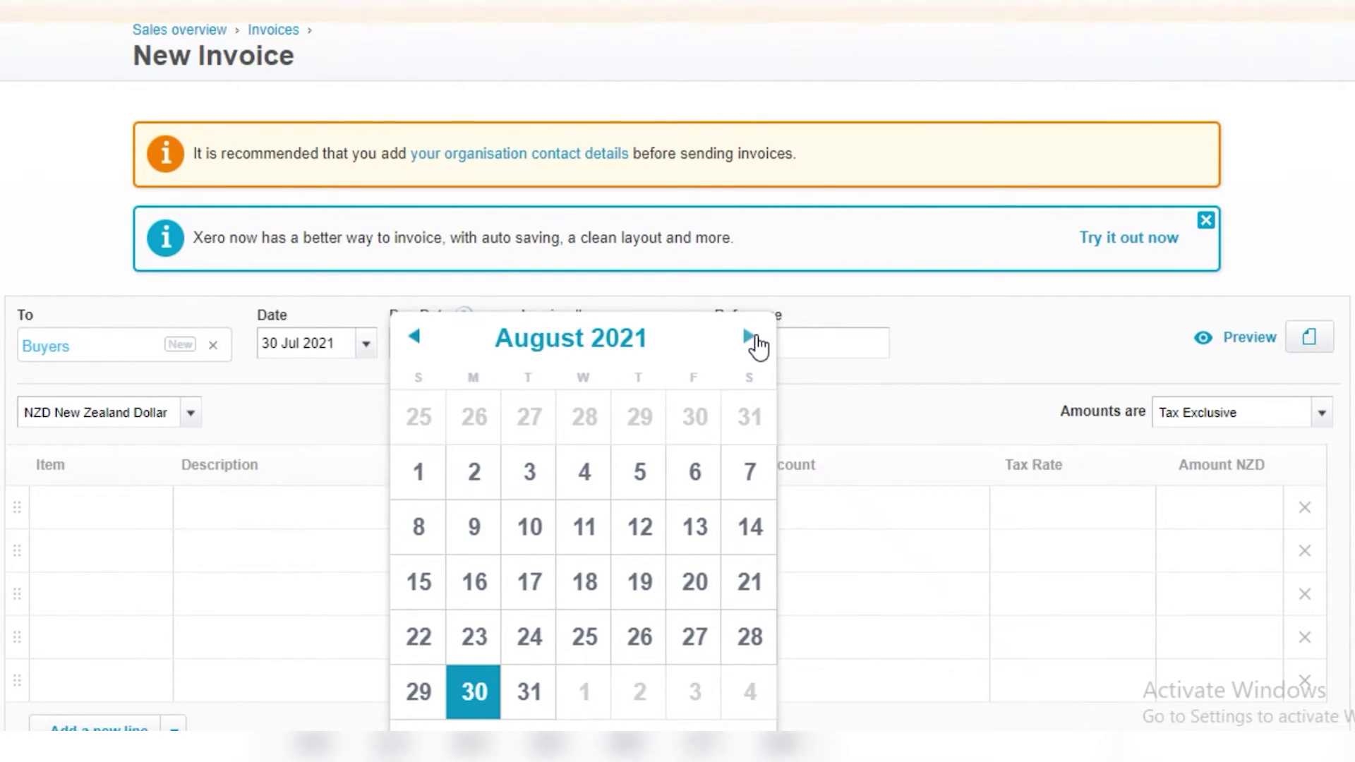
{"action": "left_click", "coordinate": [474, 695]}
Start a new item for the first invoice line with code 9734 and name Mangos, leaving it marked as sold but not purchased.
{"action": "left_click", "coordinate": [99, 523]}
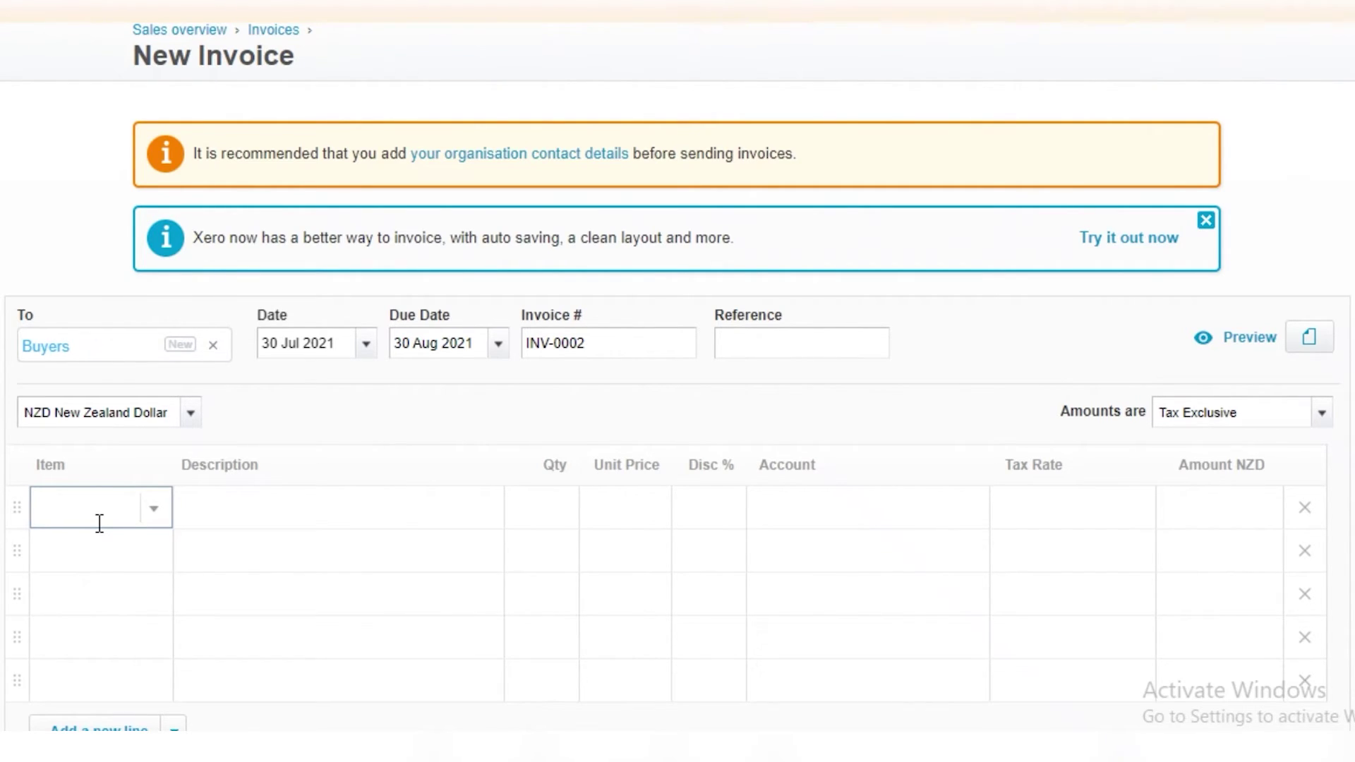
{"action": "left_click", "coordinate": [146, 514]}
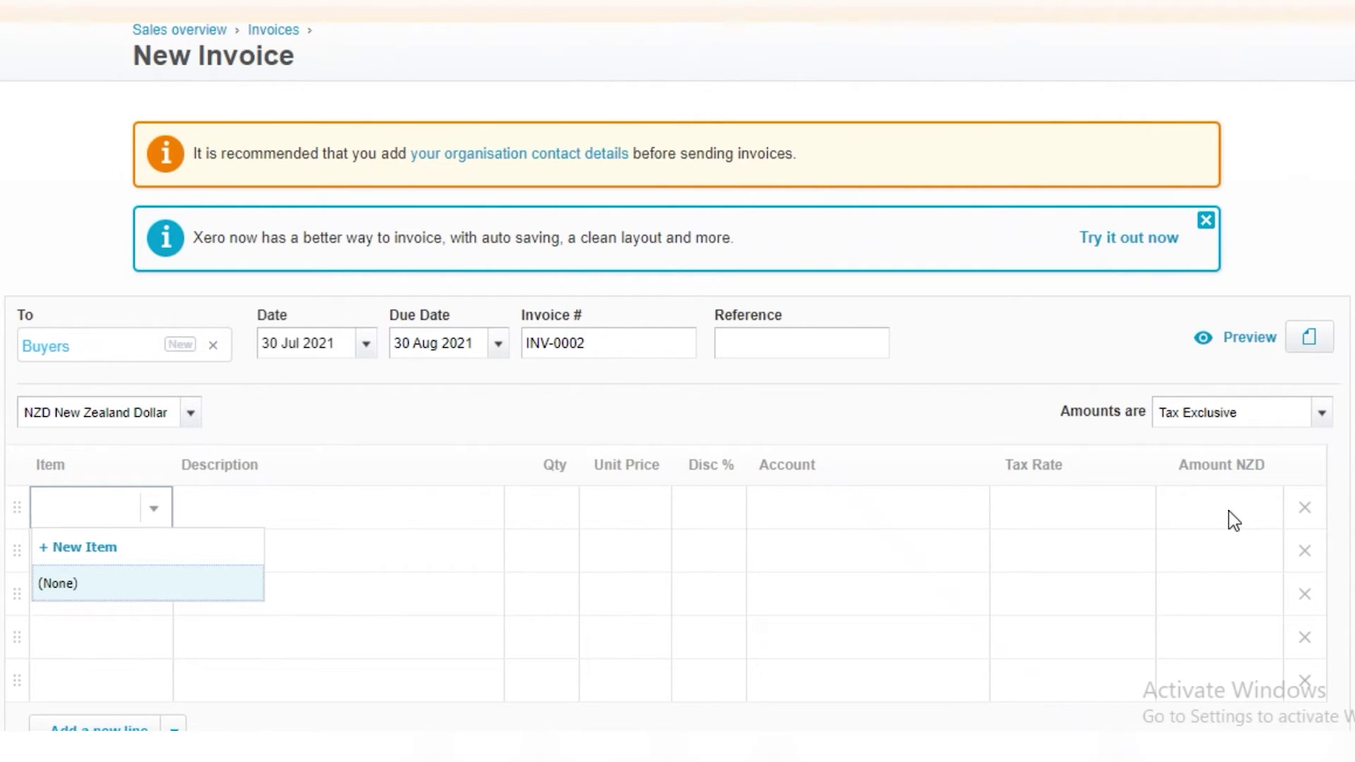
{"action": "left_click", "coordinate": [117, 548]}
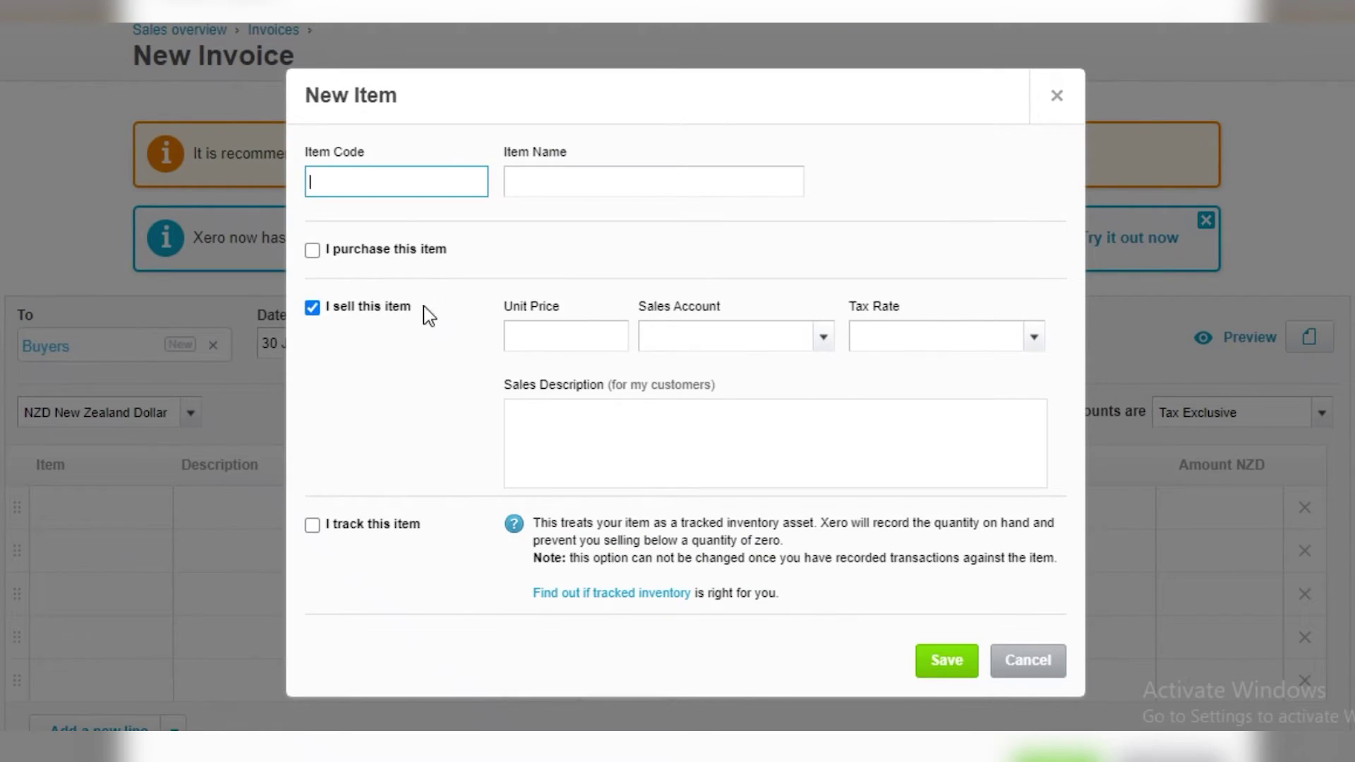
{"action": "type", "text": "9734"}
{"action": "left_click", "coordinate": [600, 189]}
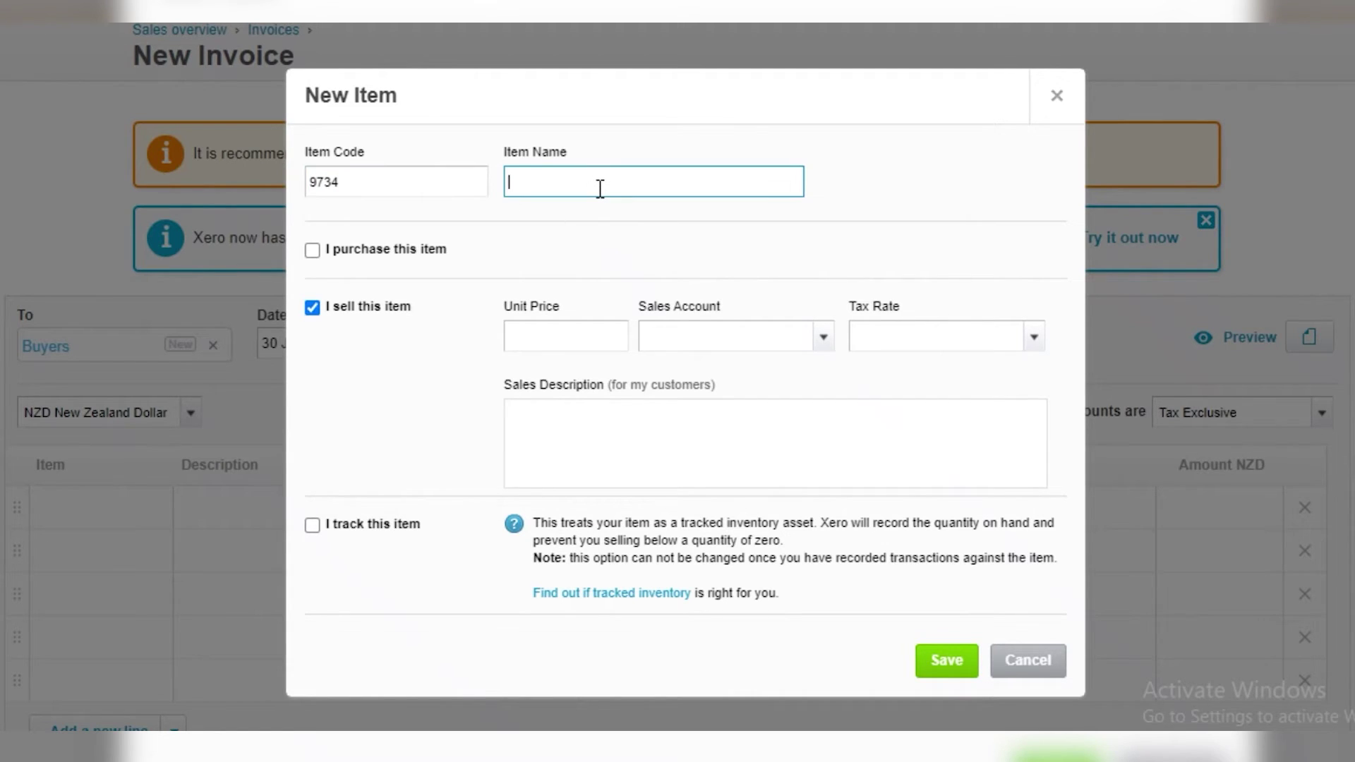
{"action": "type", "text": "Mangos"}
{"action": "left_click", "coordinate": [323, 257]}
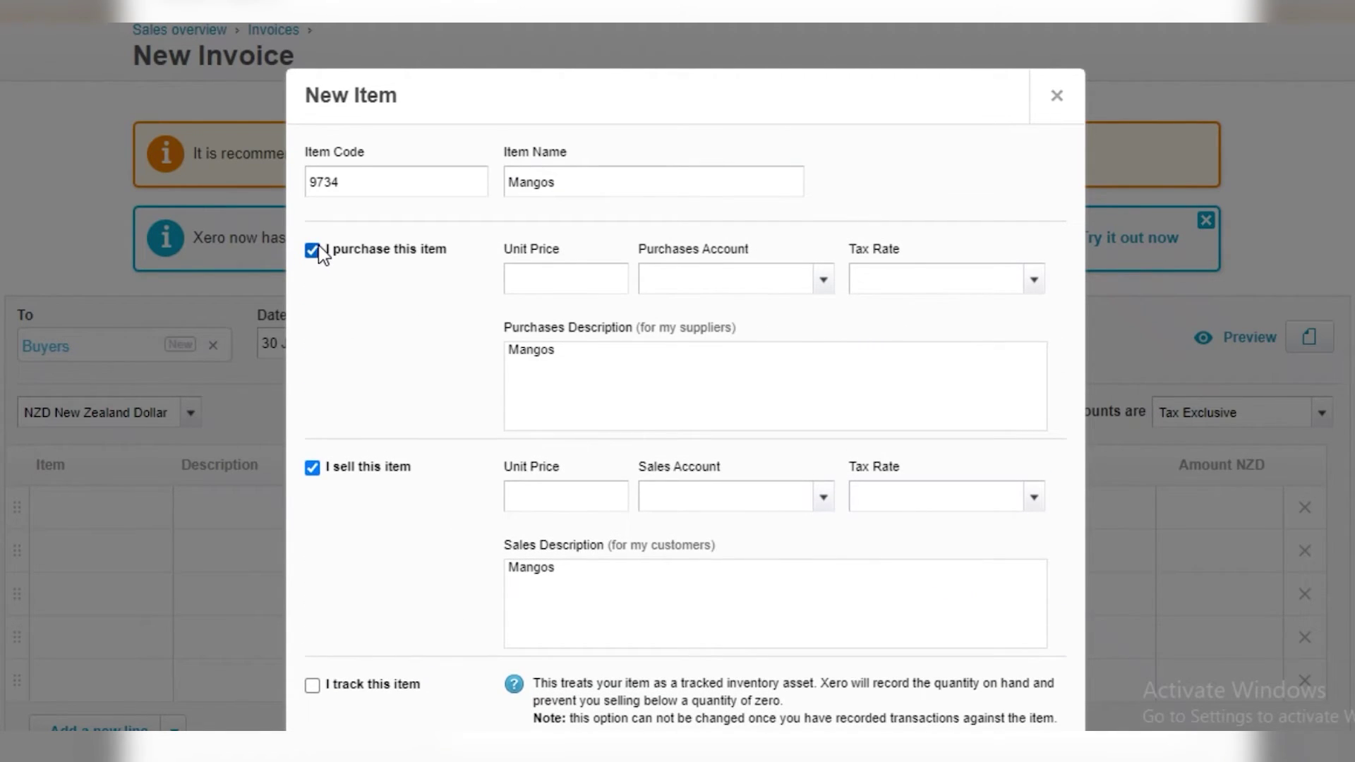
{"action": "left_click", "coordinate": [319, 252]}
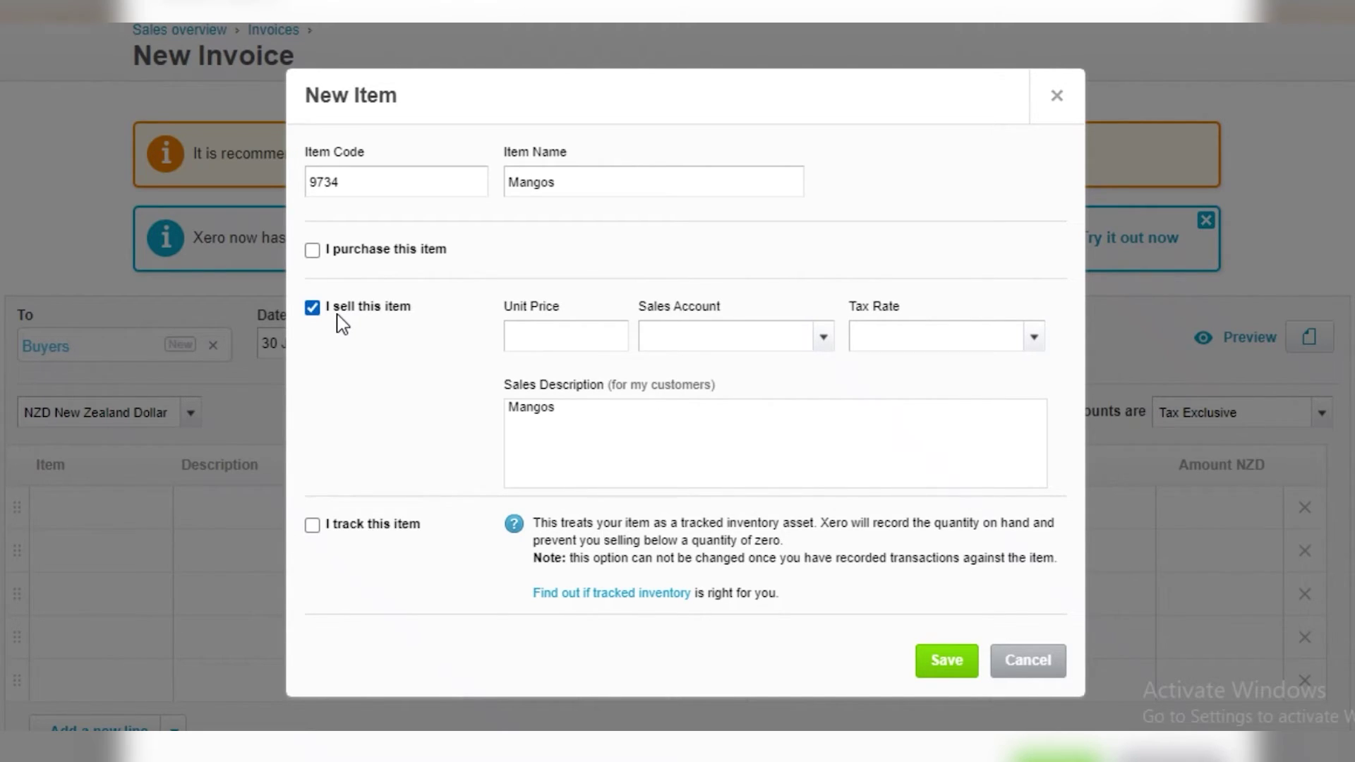
Give the Mangos item a unit price of 10, sales account 200 - Sales and tax rate 15% GST on Income, and save it.
{"action": "left_click", "coordinate": [525, 335]}
{"action": "type", "text": "10"}
{"action": "left_click", "coordinate": [821, 338]}
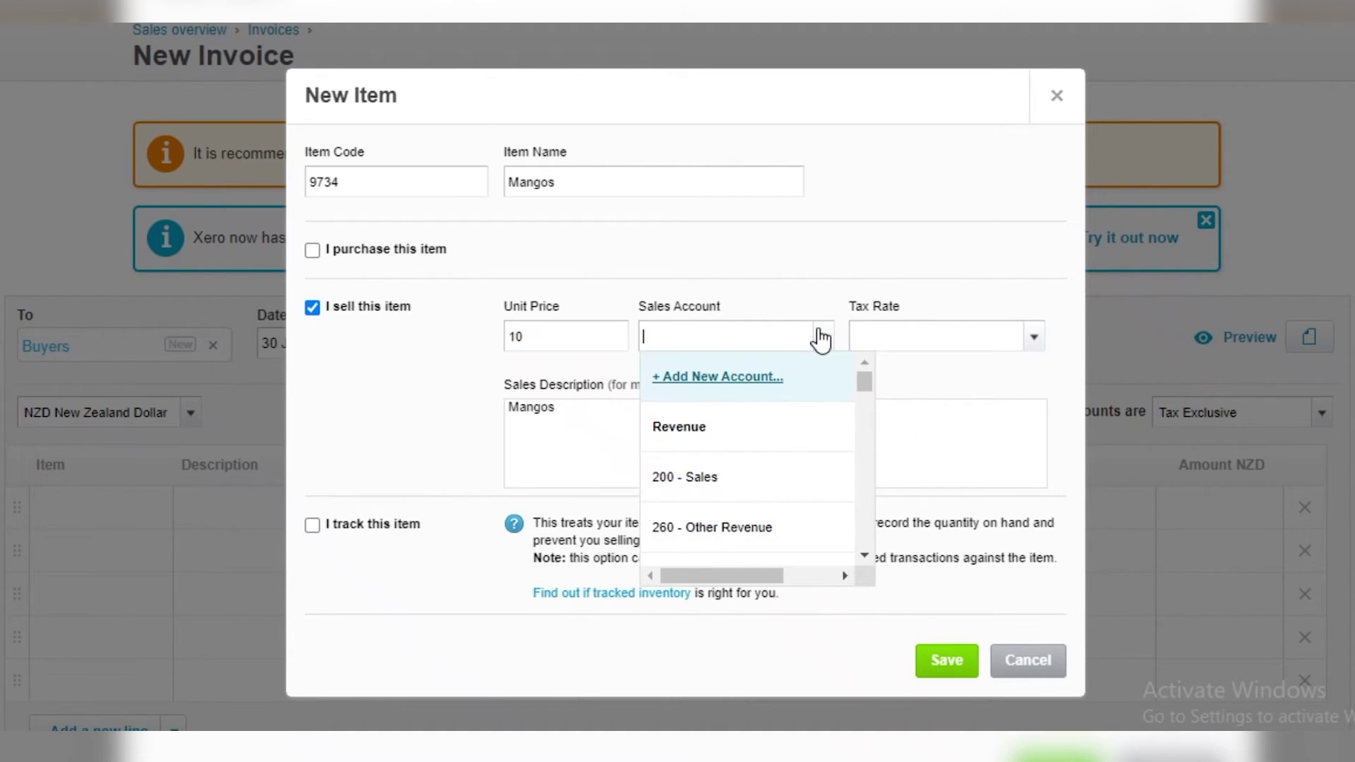
{"action": "key", "text": "Down"}
{"action": "key", "text": "Return"}
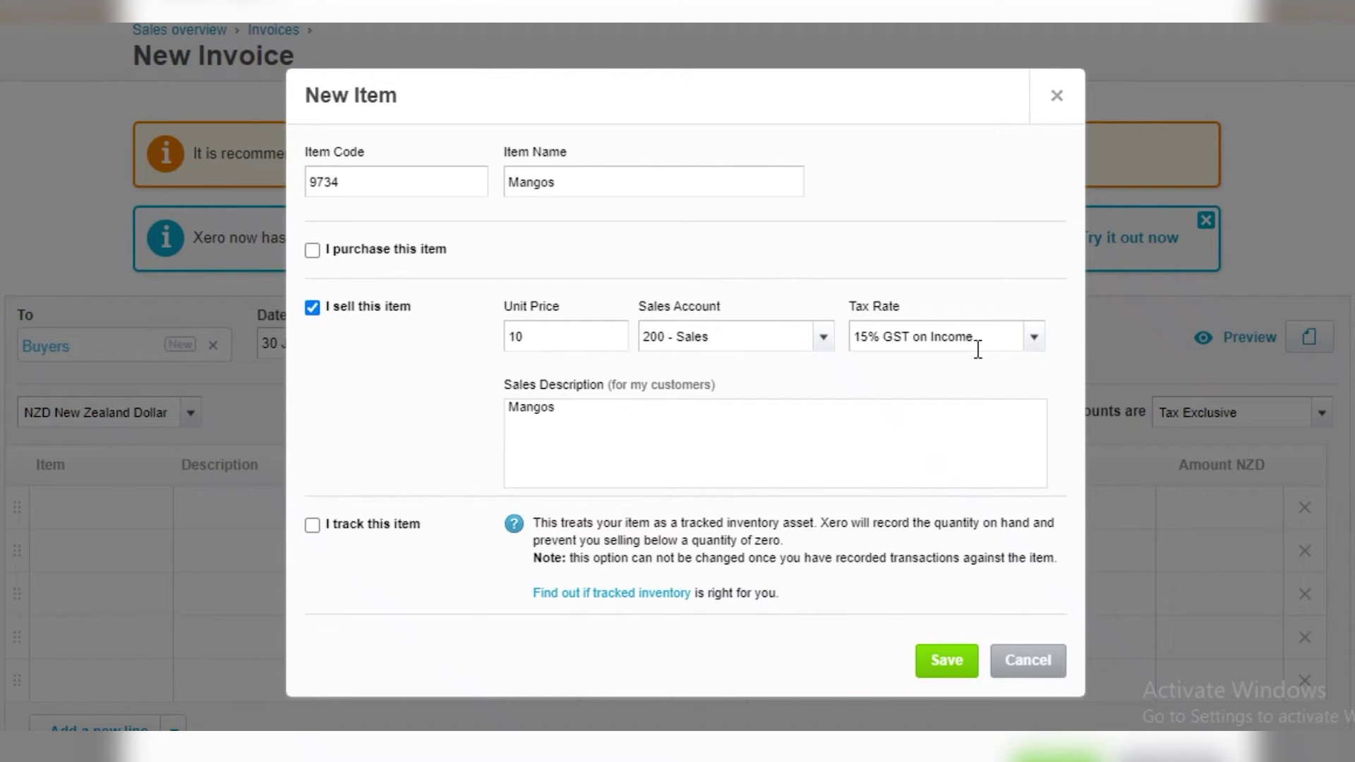
{"action": "left_click", "coordinate": [1028, 353]}
{"action": "left_click", "coordinate": [1032, 338]}
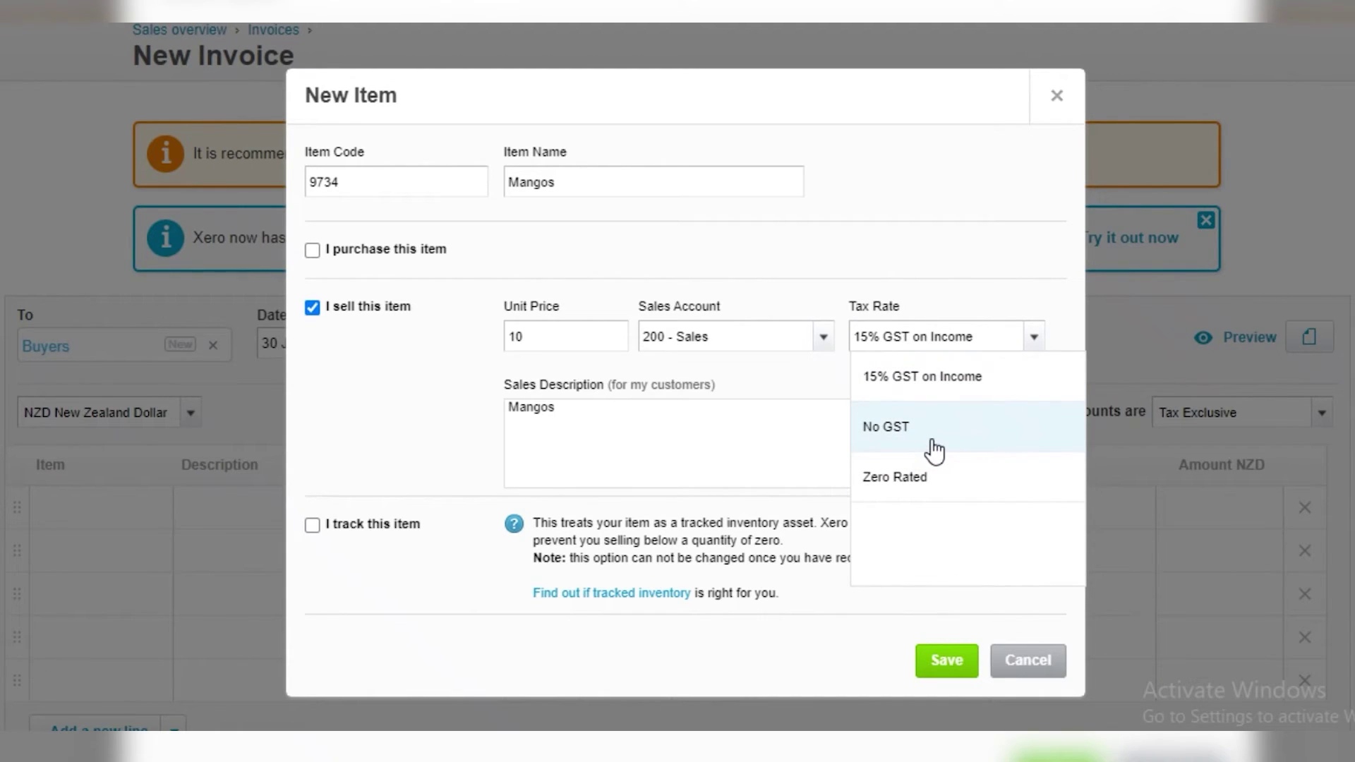
{"action": "left_click", "coordinate": [1036, 333]}
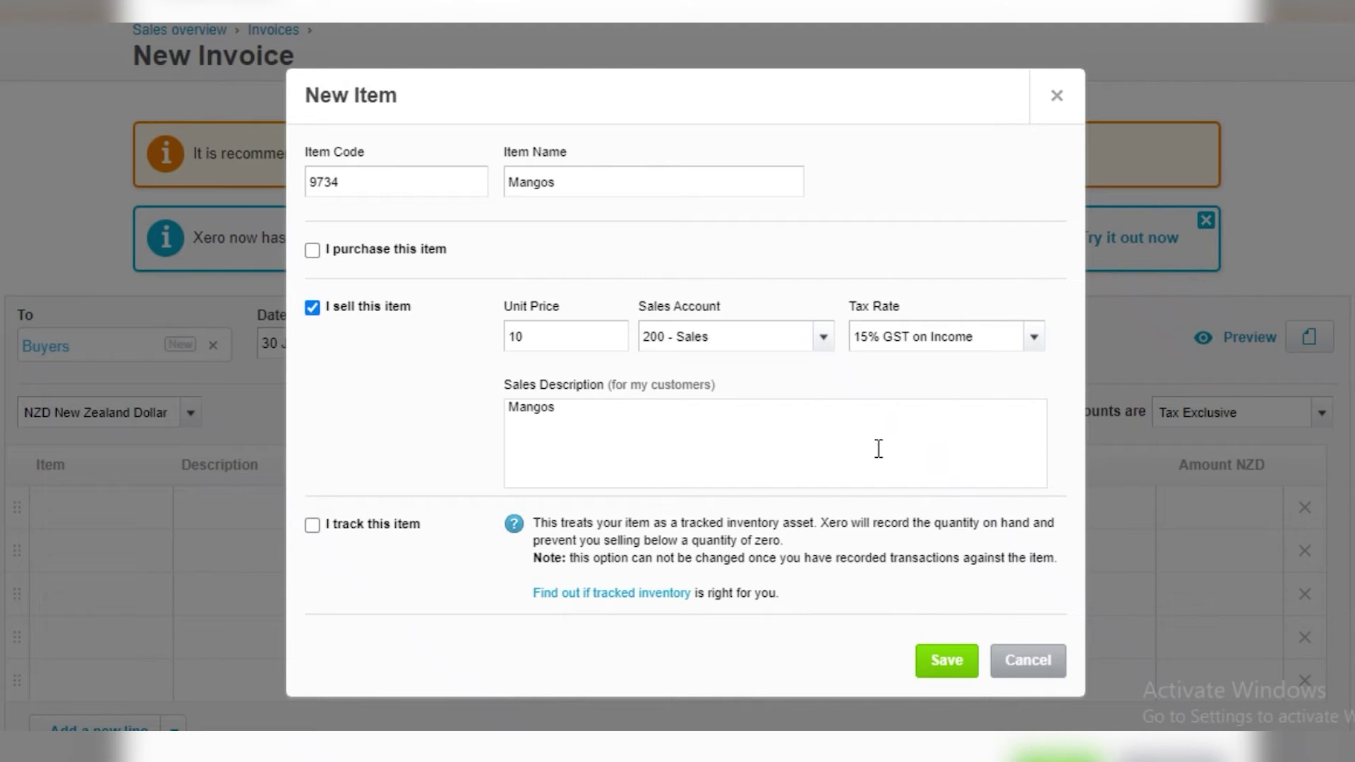
{"action": "left_click", "coordinate": [953, 661]}
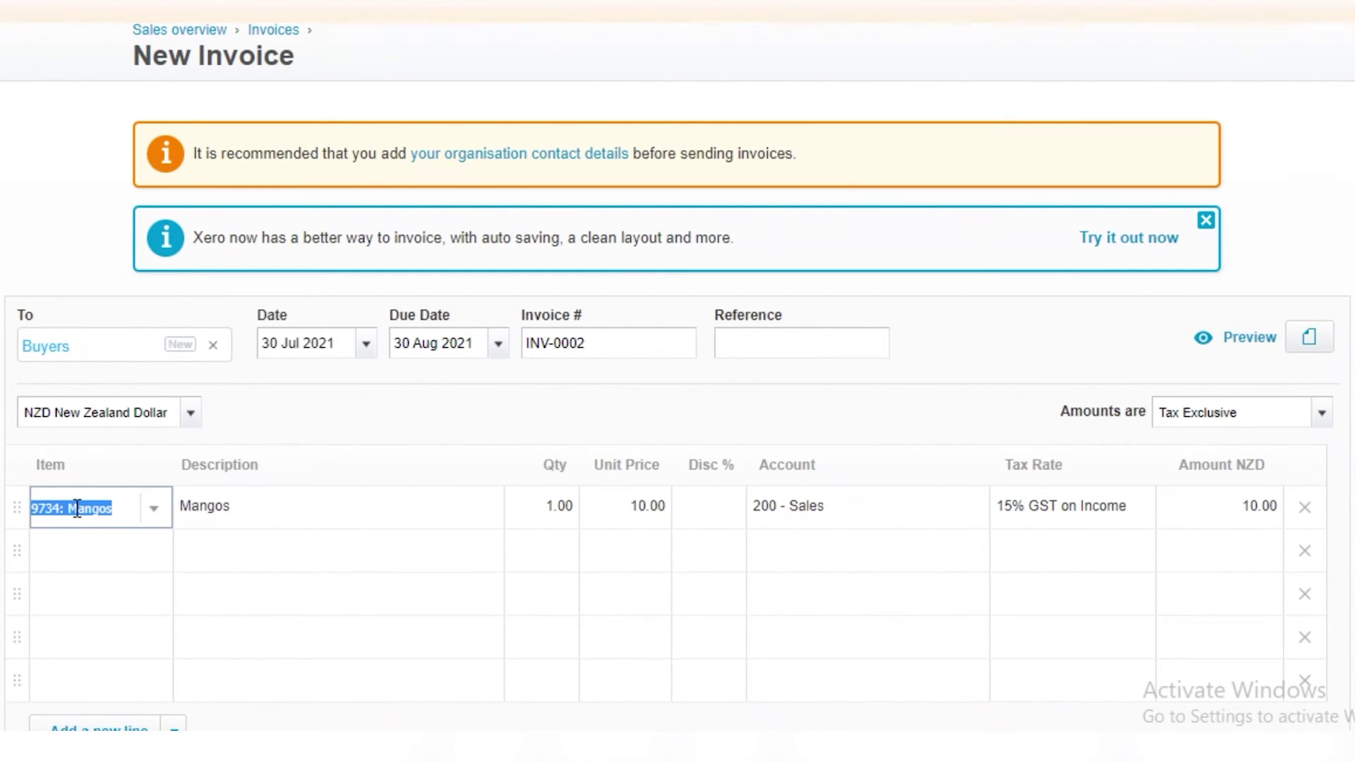
Add the 9734: Mangos item on the second invoice line and set the first line's quantity to 300.
{"action": "left_click", "coordinate": [33, 550]}
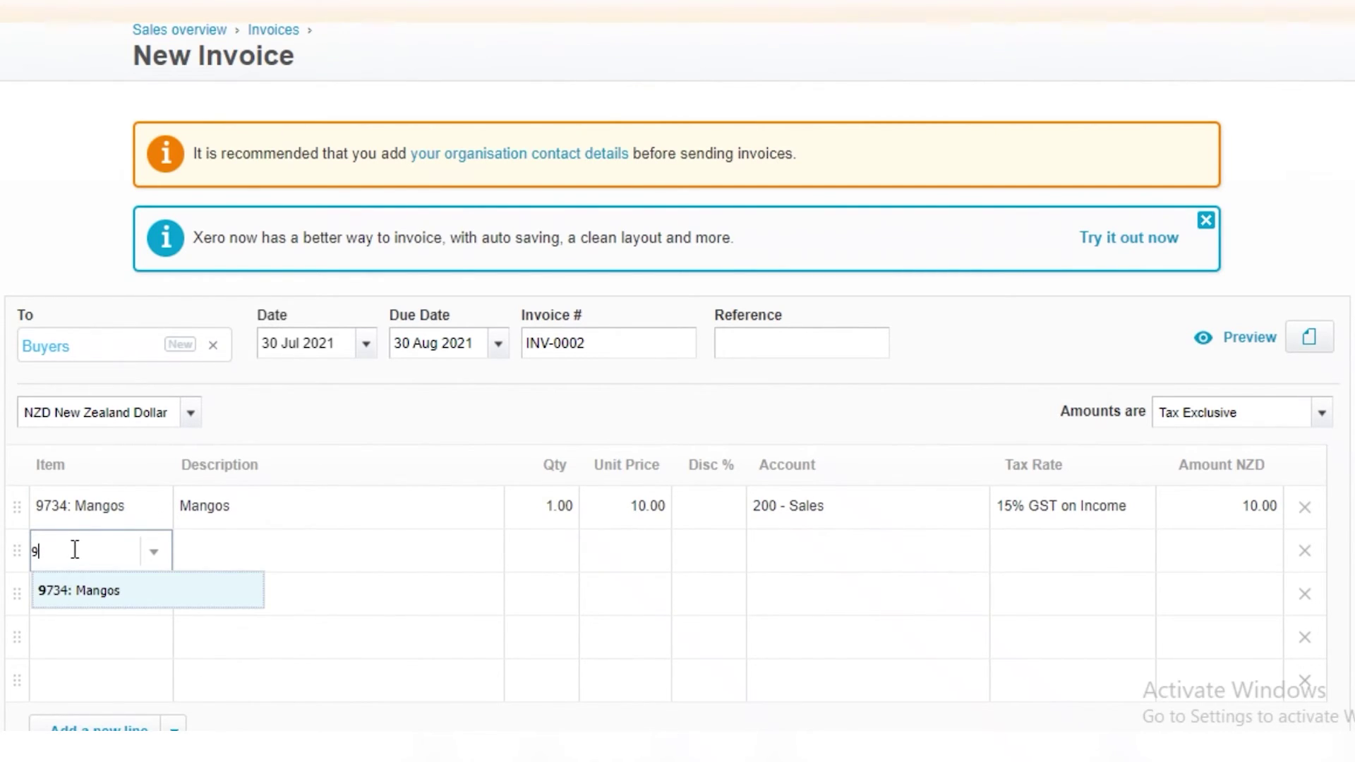
{"action": "left_click", "coordinate": [76, 590]}
{"action": "scroll", "coordinate": [451, 494], "scroll_direction": "down", "scroll_amount": 3}
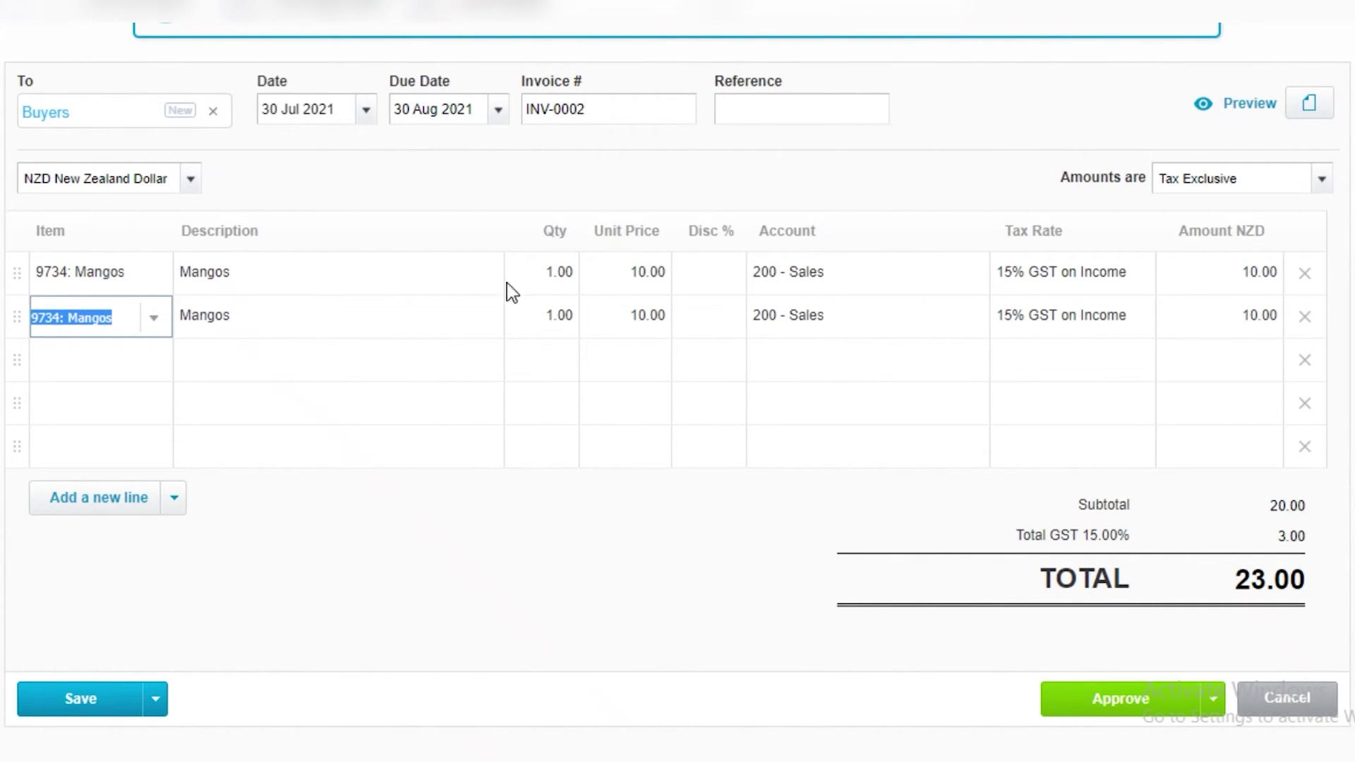
{"action": "left_click", "coordinate": [570, 277]}
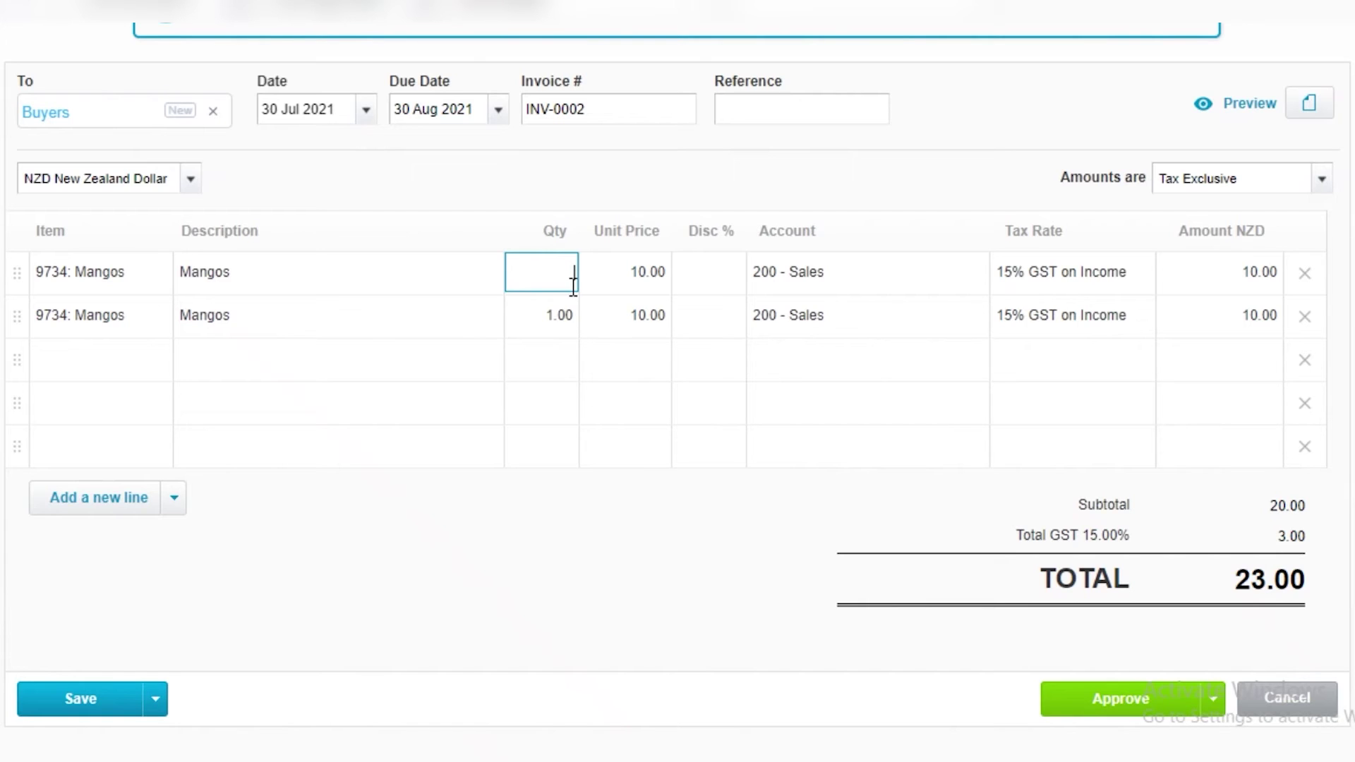
{"action": "type", "text": "300"}
{"action": "key", "text": "Tab"}
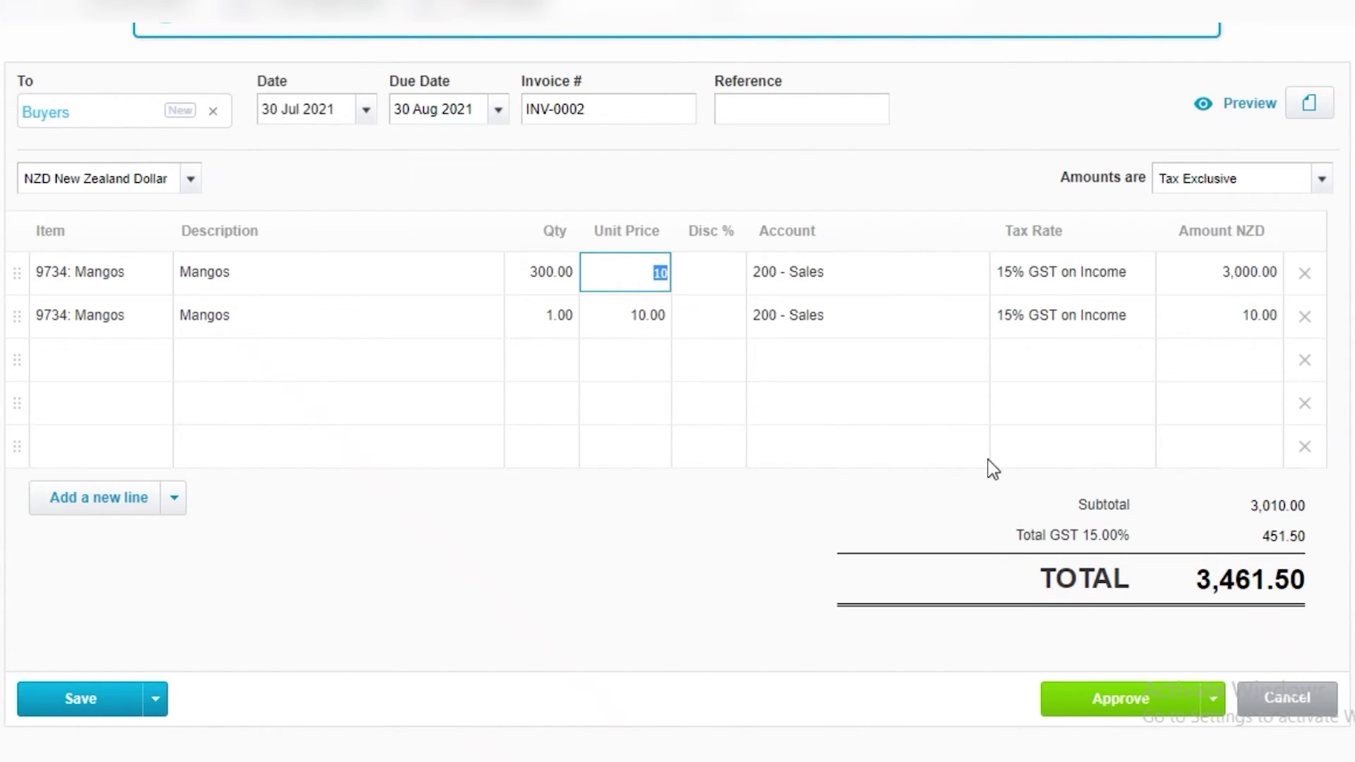
Save the invoice as a draft and reopen the Buyers invoice from the drafts list.
{"action": "left_click", "coordinate": [59, 715]}
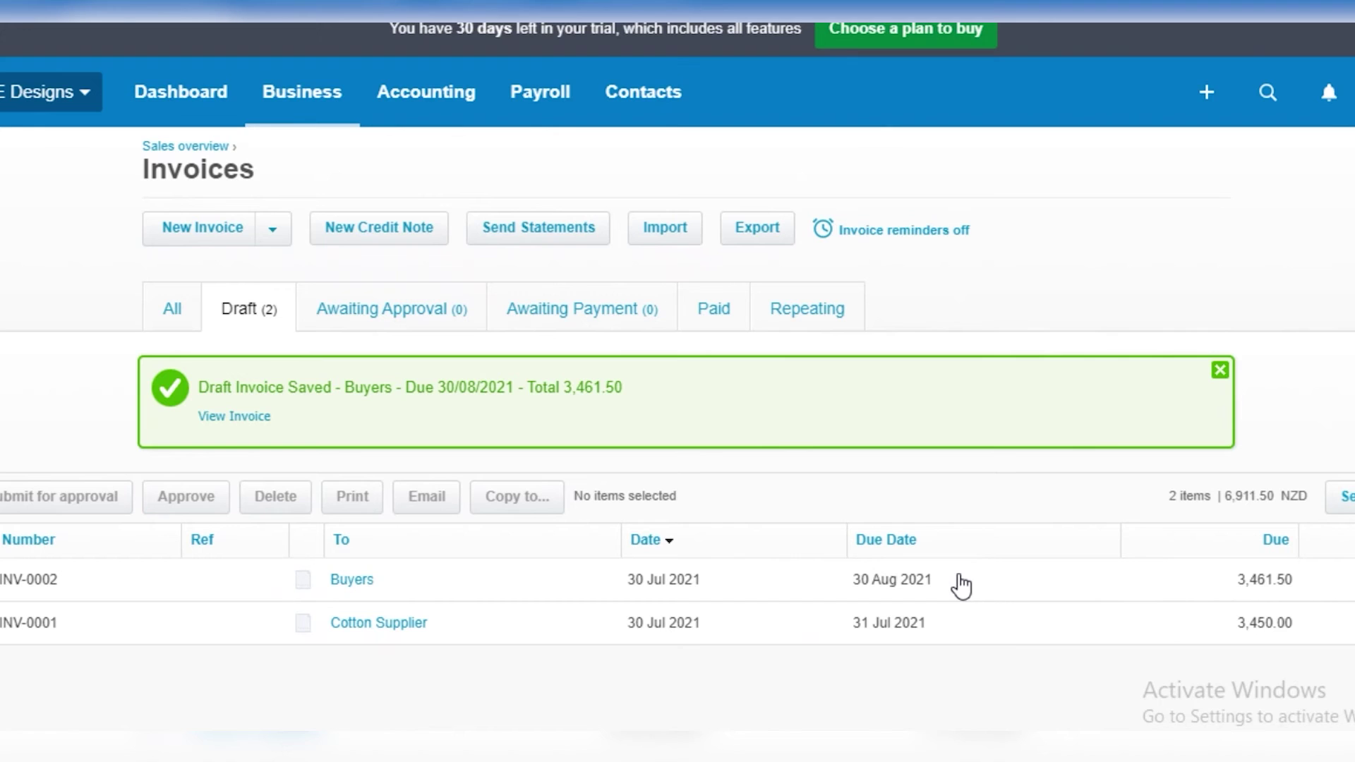
{"action": "triple_click", "coordinate": [961, 584]}
{"action": "left_click", "coordinate": [339, 586]}
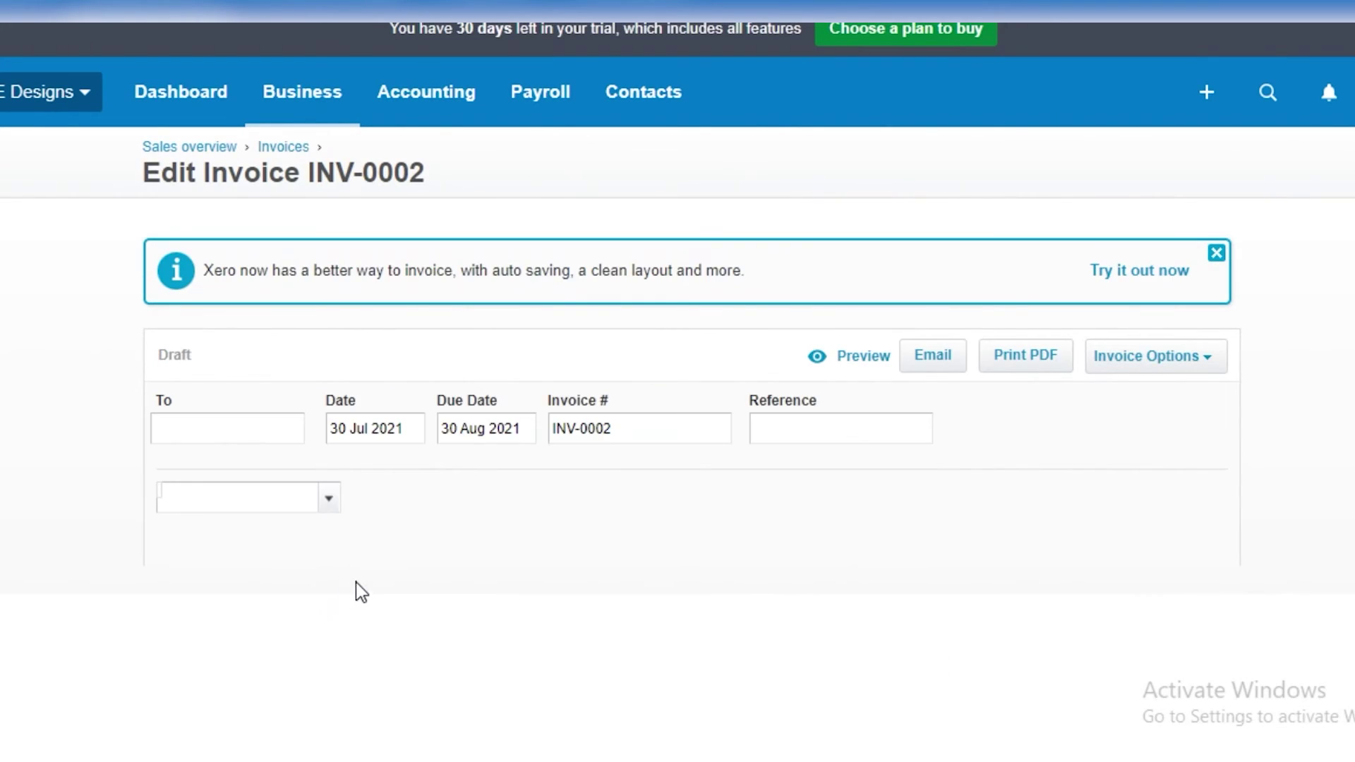
{"action": "scroll", "coordinate": [384, 611], "scroll_direction": "down", "scroll_amount": 5}
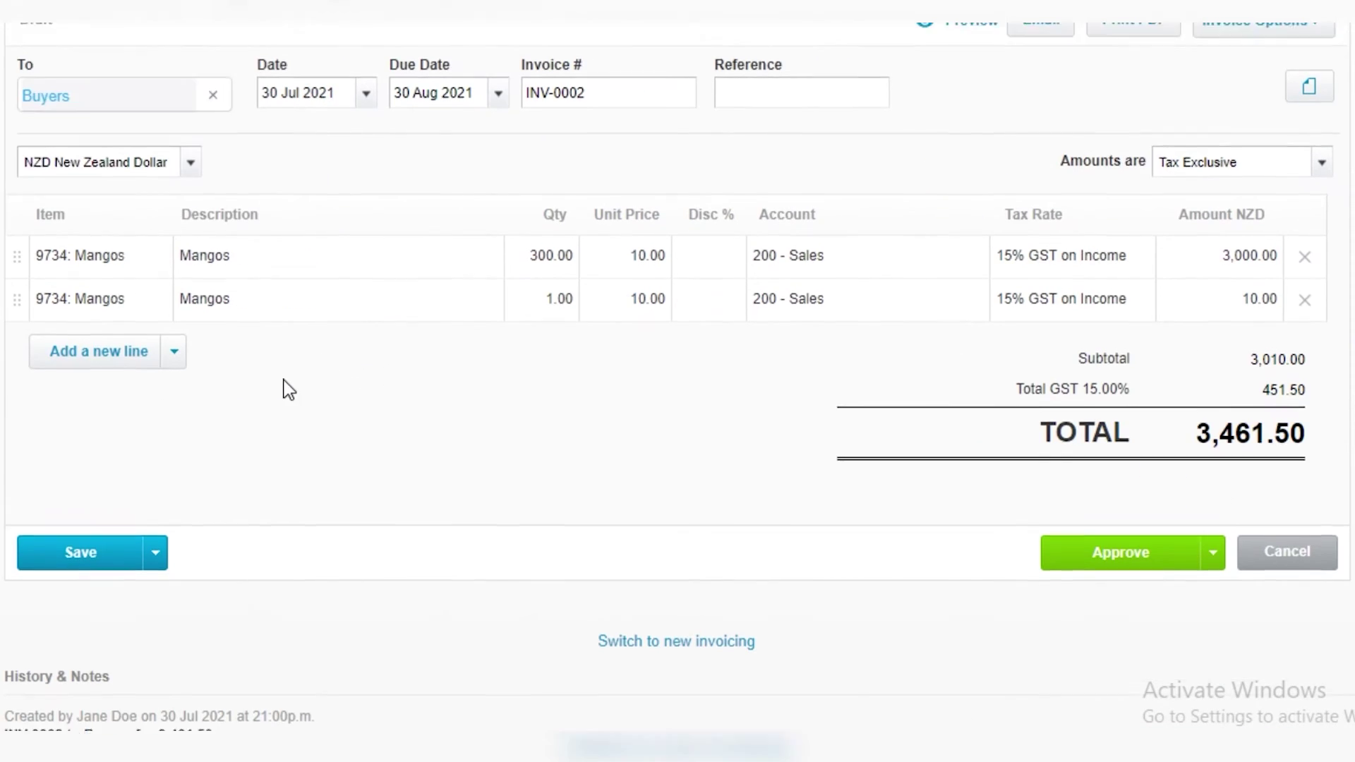
{"action": "scroll", "coordinate": [357, 596], "scroll_direction": "up", "scroll_amount": 2}
{"action": "scroll", "coordinate": [382, 454], "scroll_direction": "down", "scroll_amount": 1}
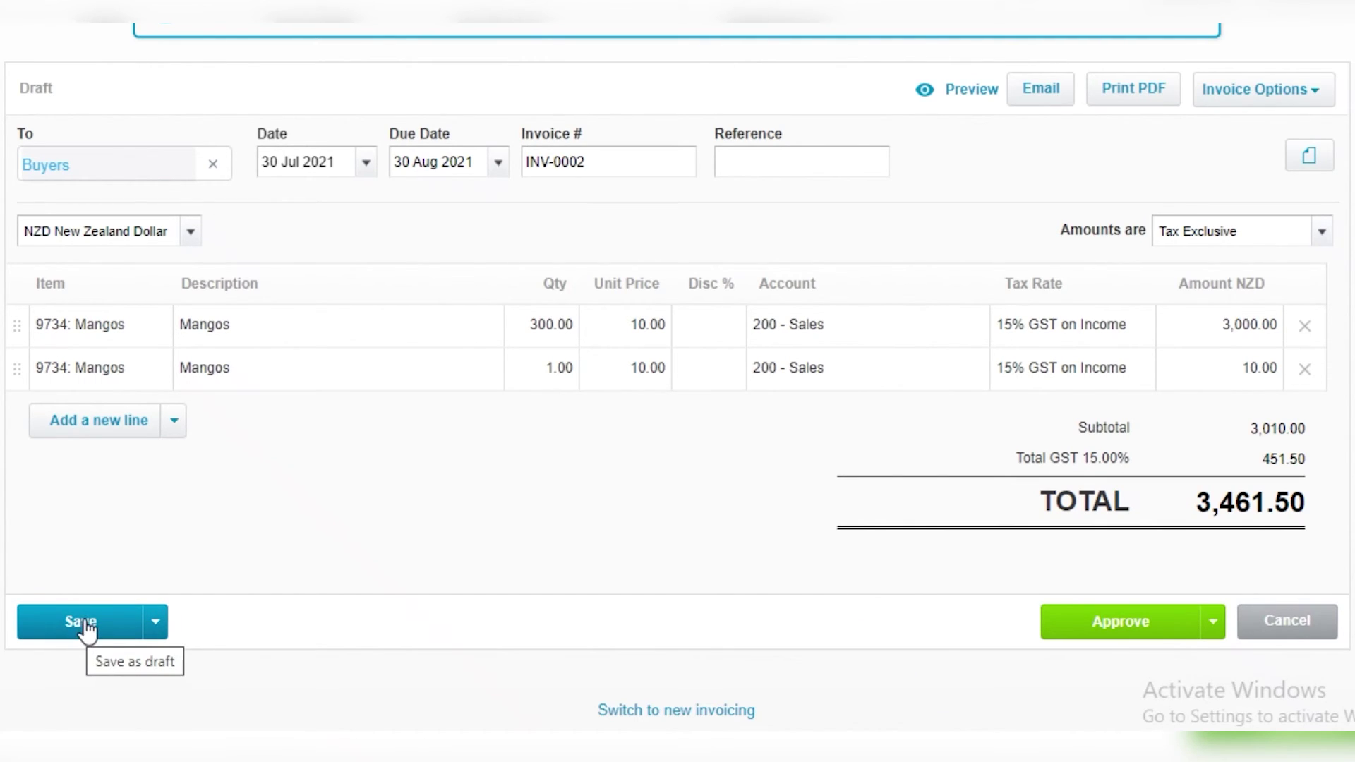
Add a third invoice line and start a new item for it named Apples with code 8632.
{"action": "left_click", "coordinate": [124, 424]}
{"action": "left_click", "coordinate": [151, 418]}
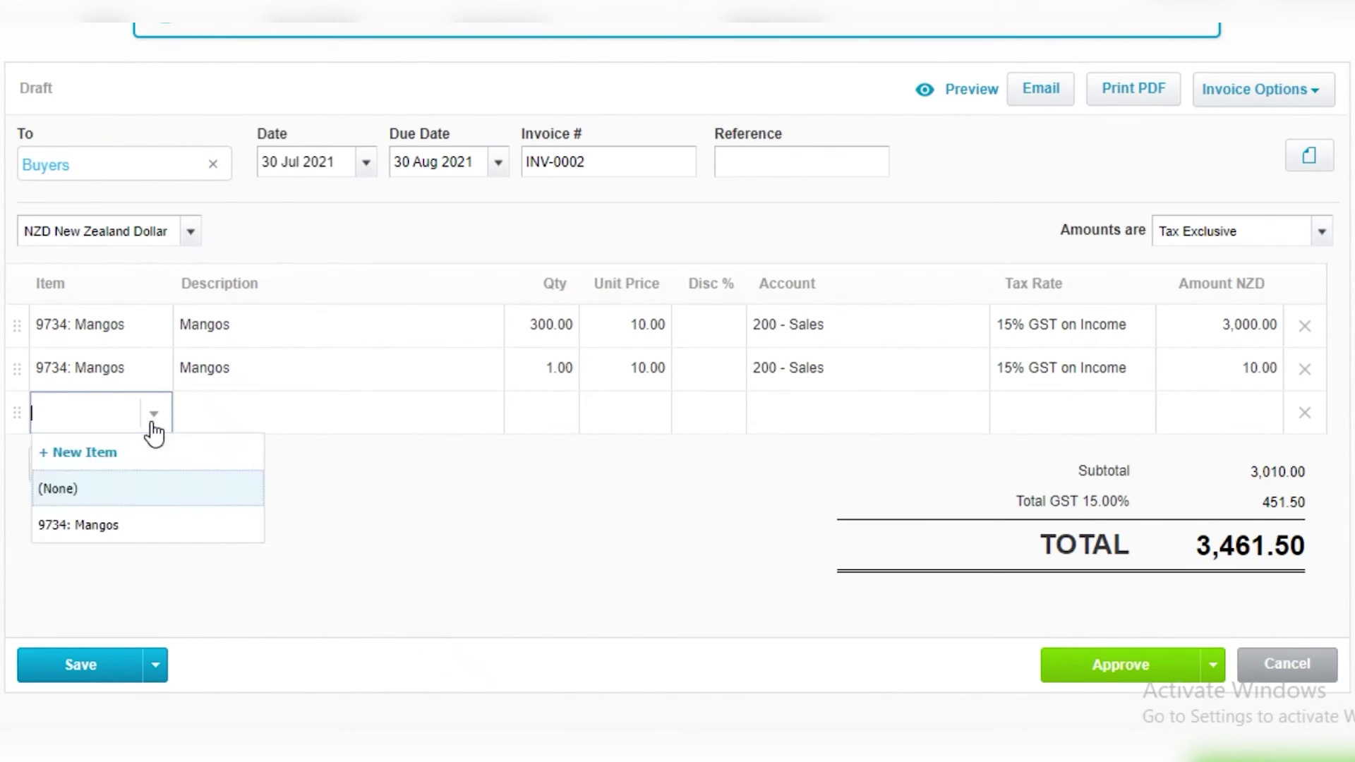
{"action": "left_click", "coordinate": [103, 452]}
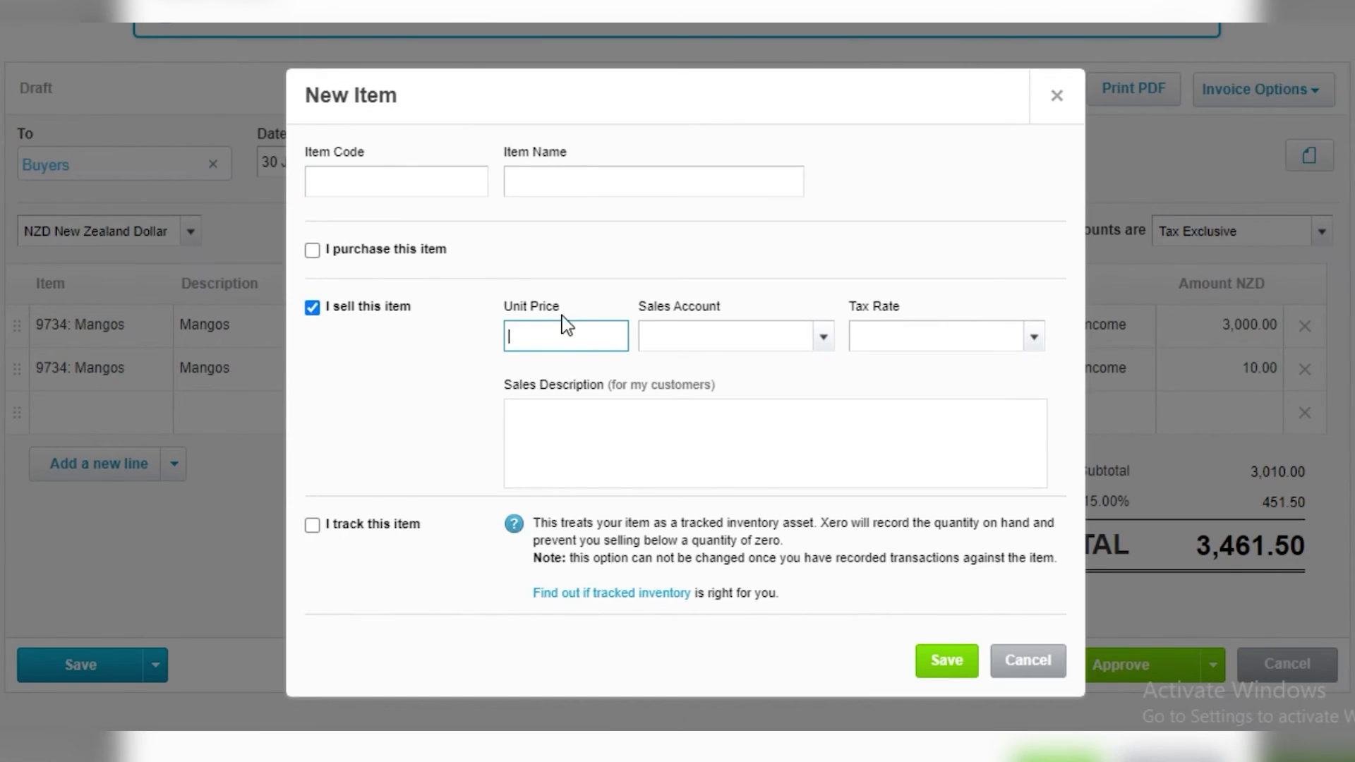
{"action": "left_click", "coordinate": [542, 183]}
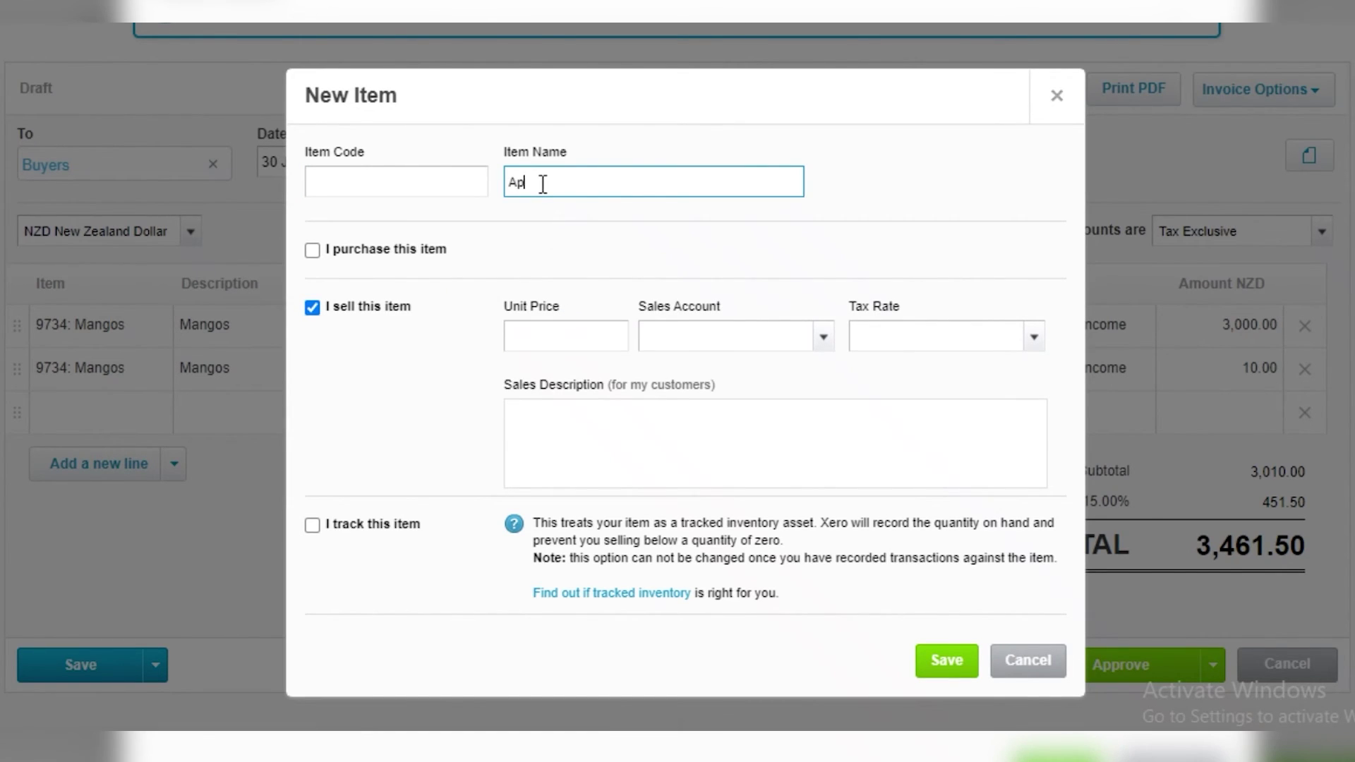
{"action": "left_click", "coordinate": [365, 190]}
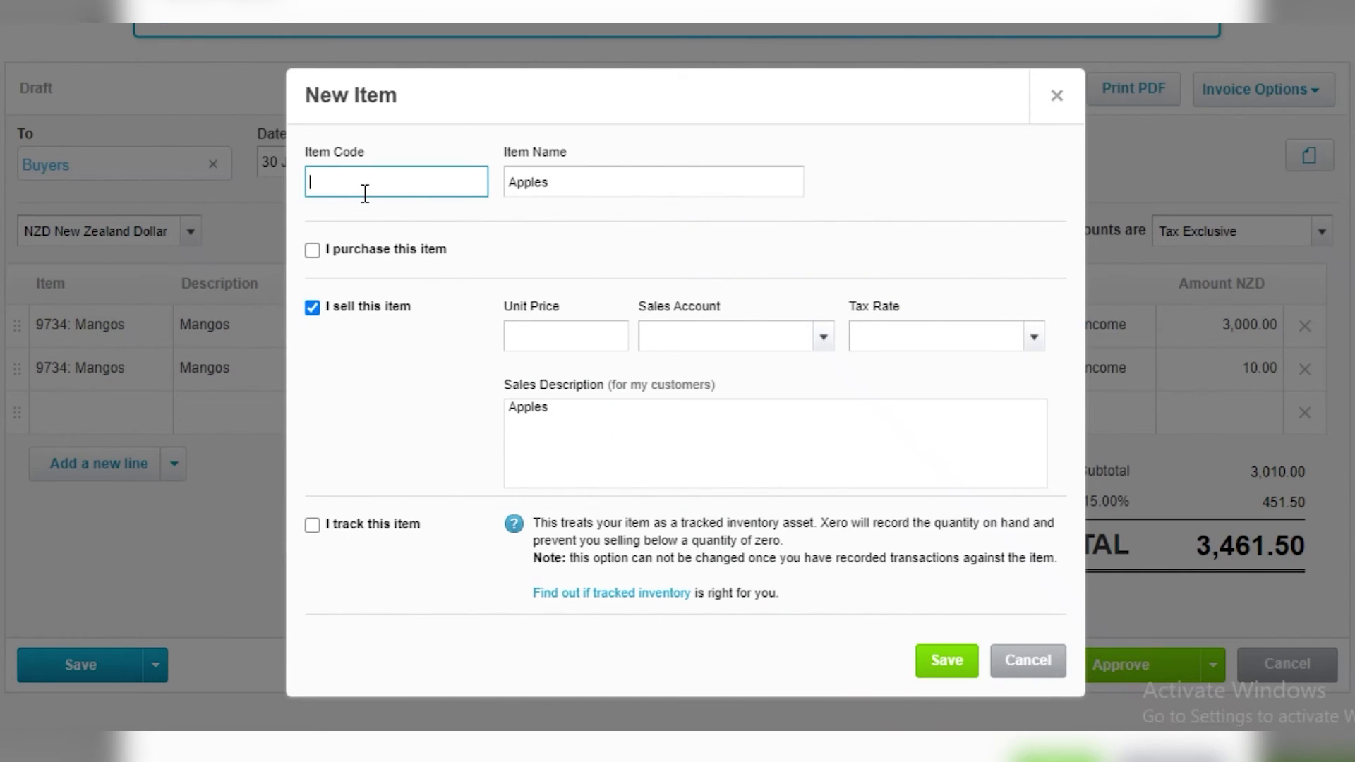
{"action": "type", "text": "8632"}
Give the Apples item a unit price of 55, account 200 - Sales and 15% GST on Income, and save it to the invoice line.
{"action": "left_click", "coordinate": [595, 339]}
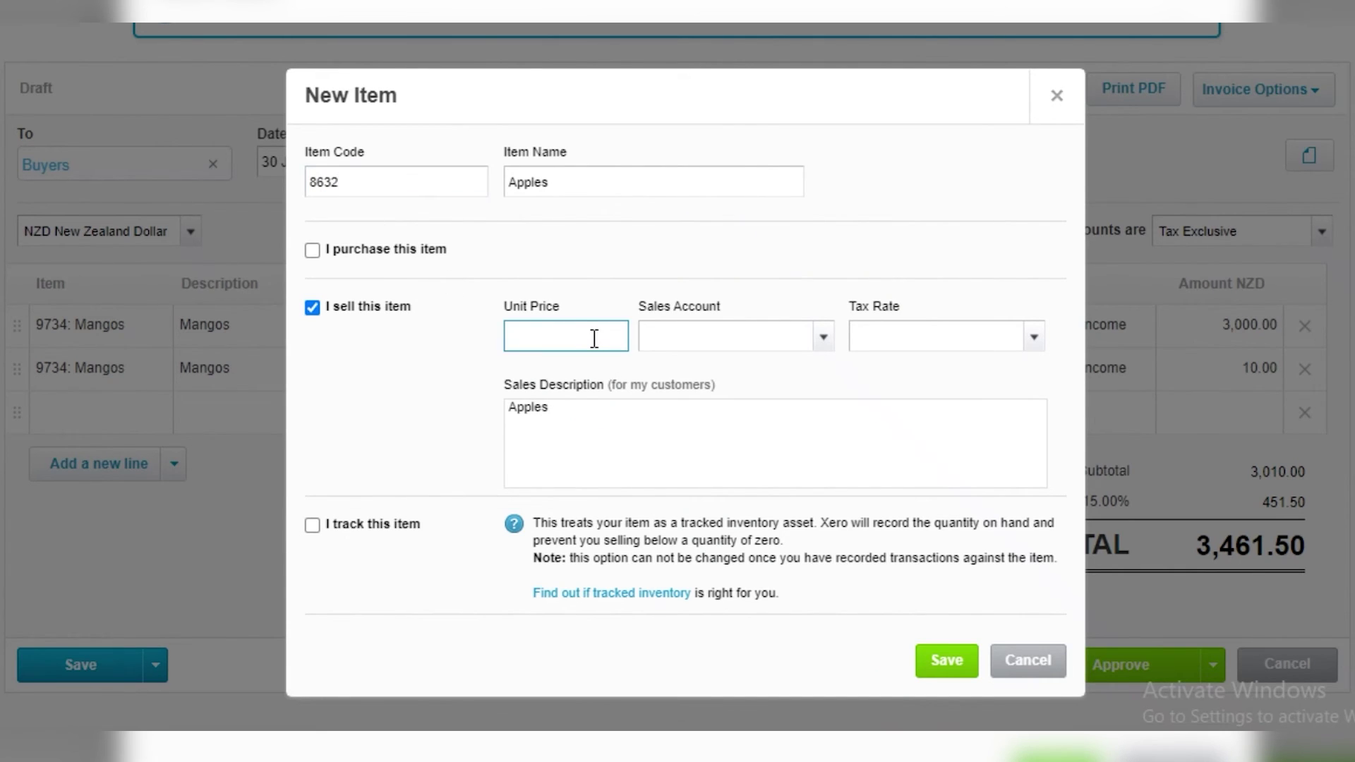
{"action": "type", "text": "55"}
{"action": "key", "text": "Tab"}
{"action": "left_click", "coordinate": [896, 336]}
{"action": "left_click", "coordinate": [786, 336]}
{"action": "left_click", "coordinate": [970, 416]}
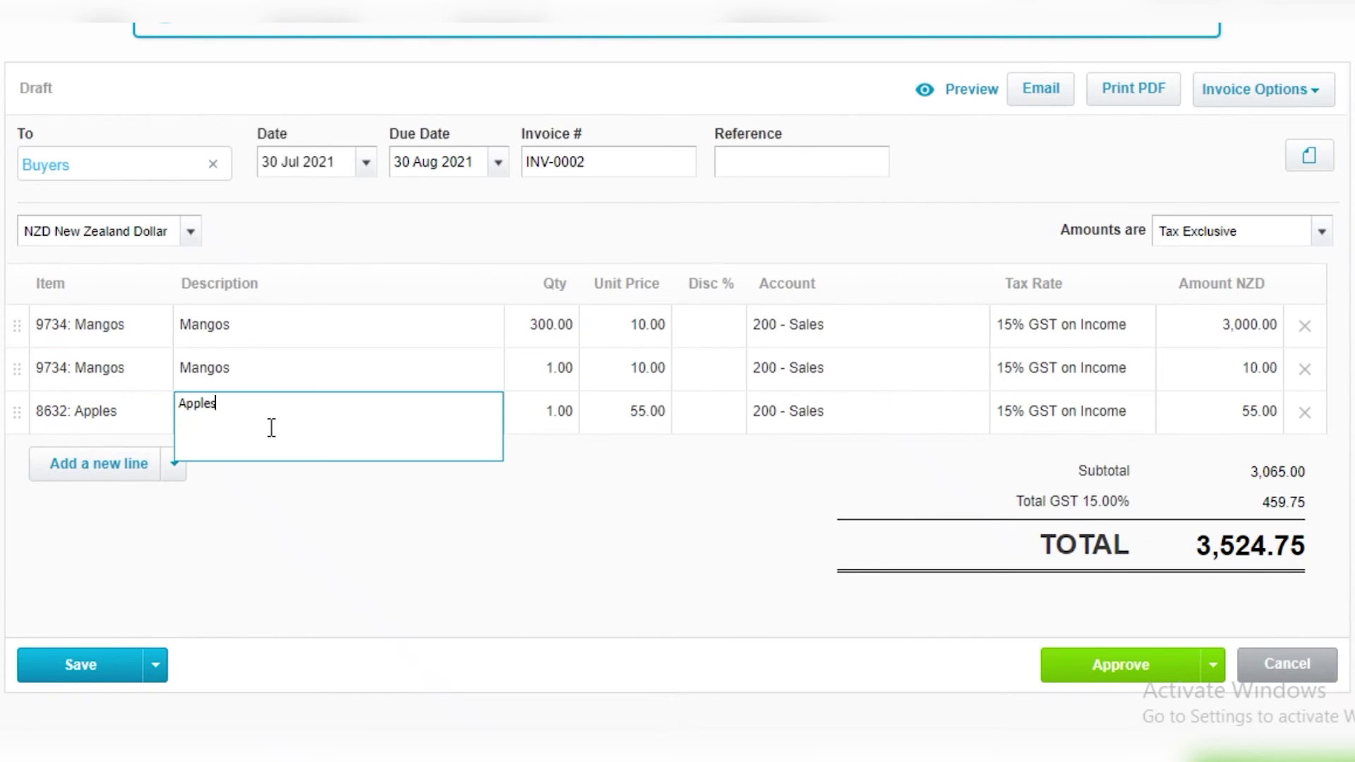
Set the quantity of the Apples line to 12.
{"action": "scroll", "coordinate": [282, 438], "scroll_direction": "down", "scroll_amount": 2}
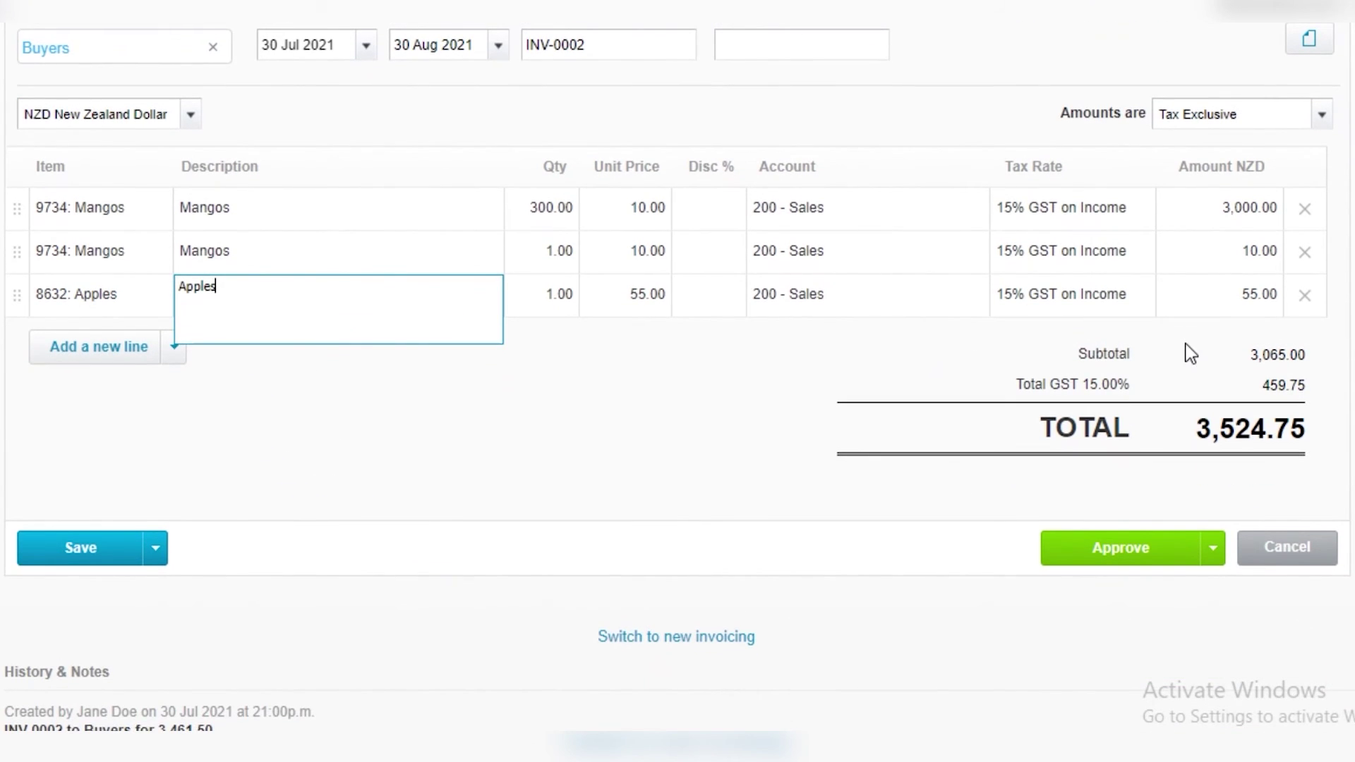
{"action": "left_click", "coordinate": [571, 296]}
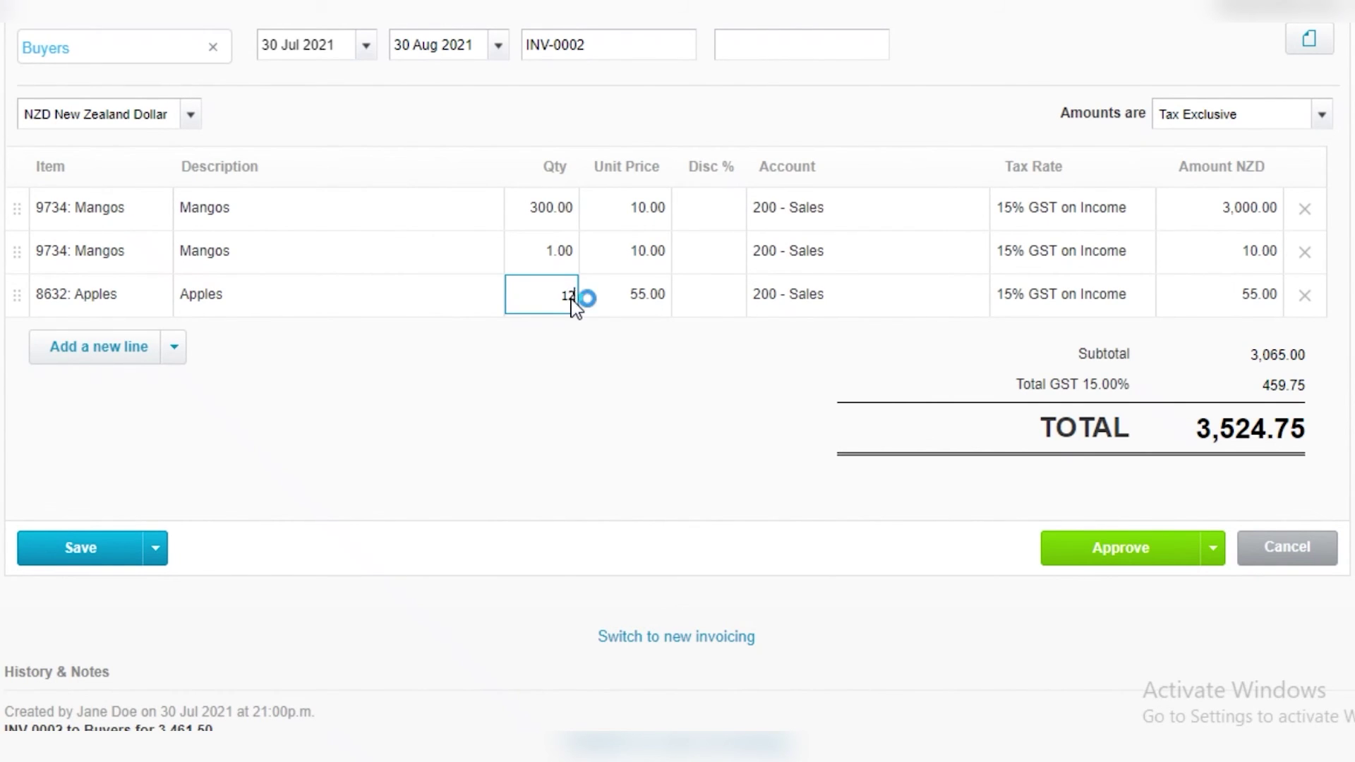
{"action": "type", "text": "12"}
{"action": "key", "text": "Tab"}
{"action": "key", "text": "Escape"}
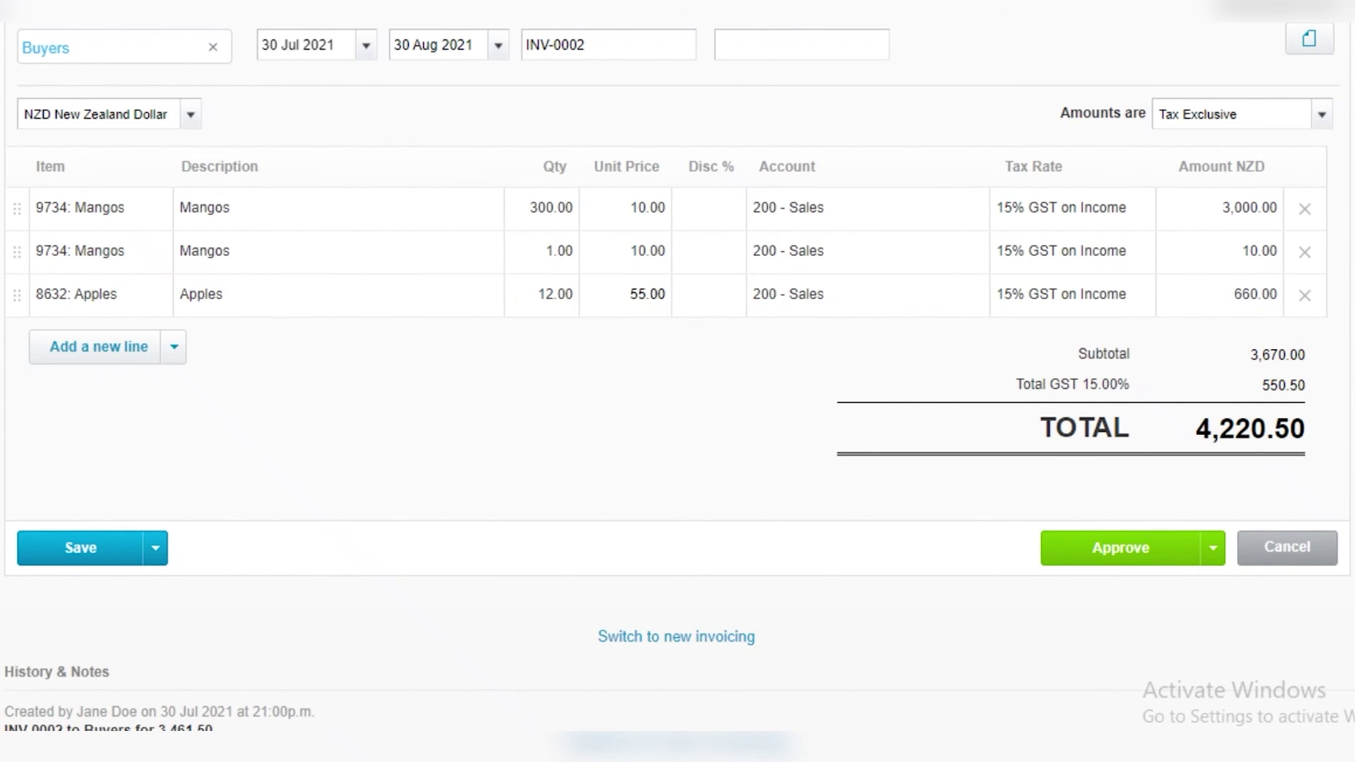
Apply a 10% discount to the first Mangos line and save the invoice draft.
{"action": "scroll", "coordinate": [613, 388], "scroll_direction": "up", "scroll_amount": 2}
{"action": "left_click", "coordinate": [713, 324]}
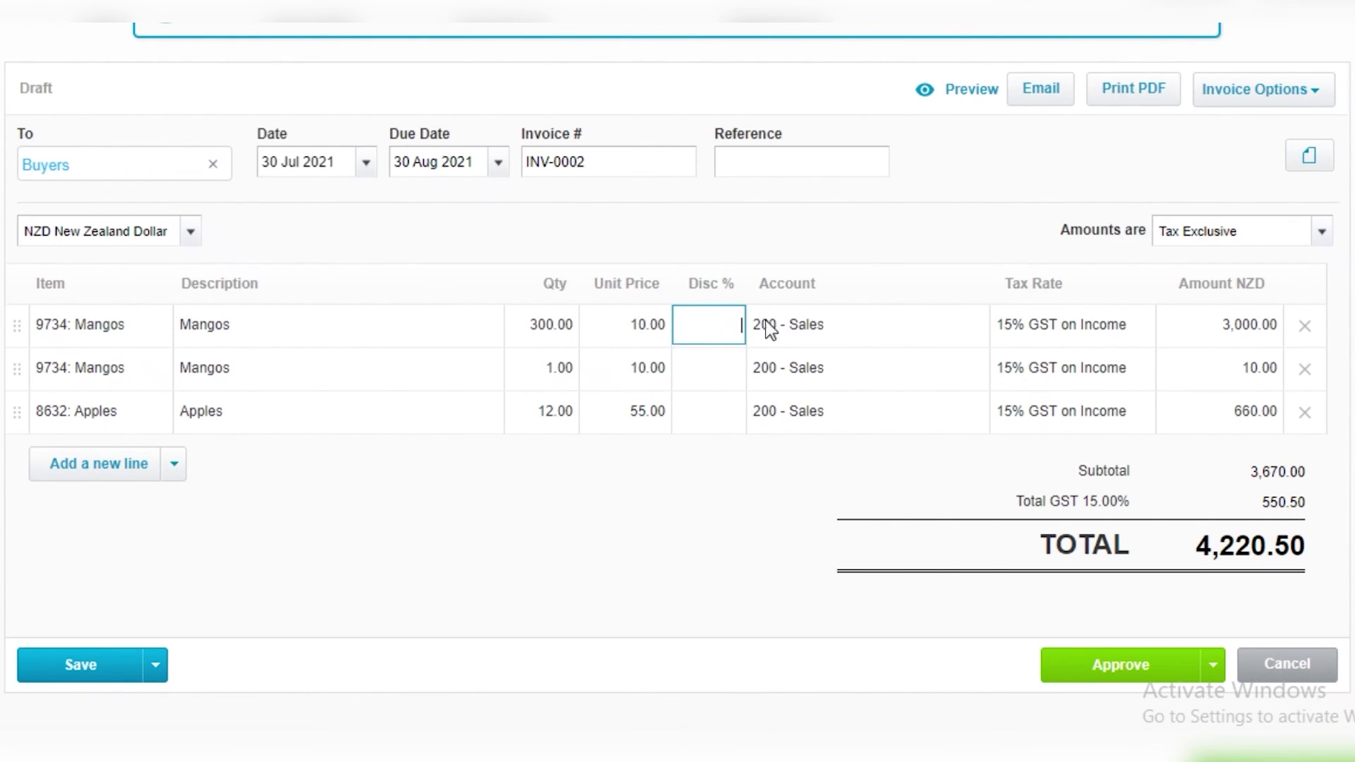
{"action": "left_click", "coordinate": [679, 415]}
{"action": "left_click", "coordinate": [699, 327]}
{"action": "key", "text": "Tab"}
{"action": "left_click", "coordinate": [1310, 249]}
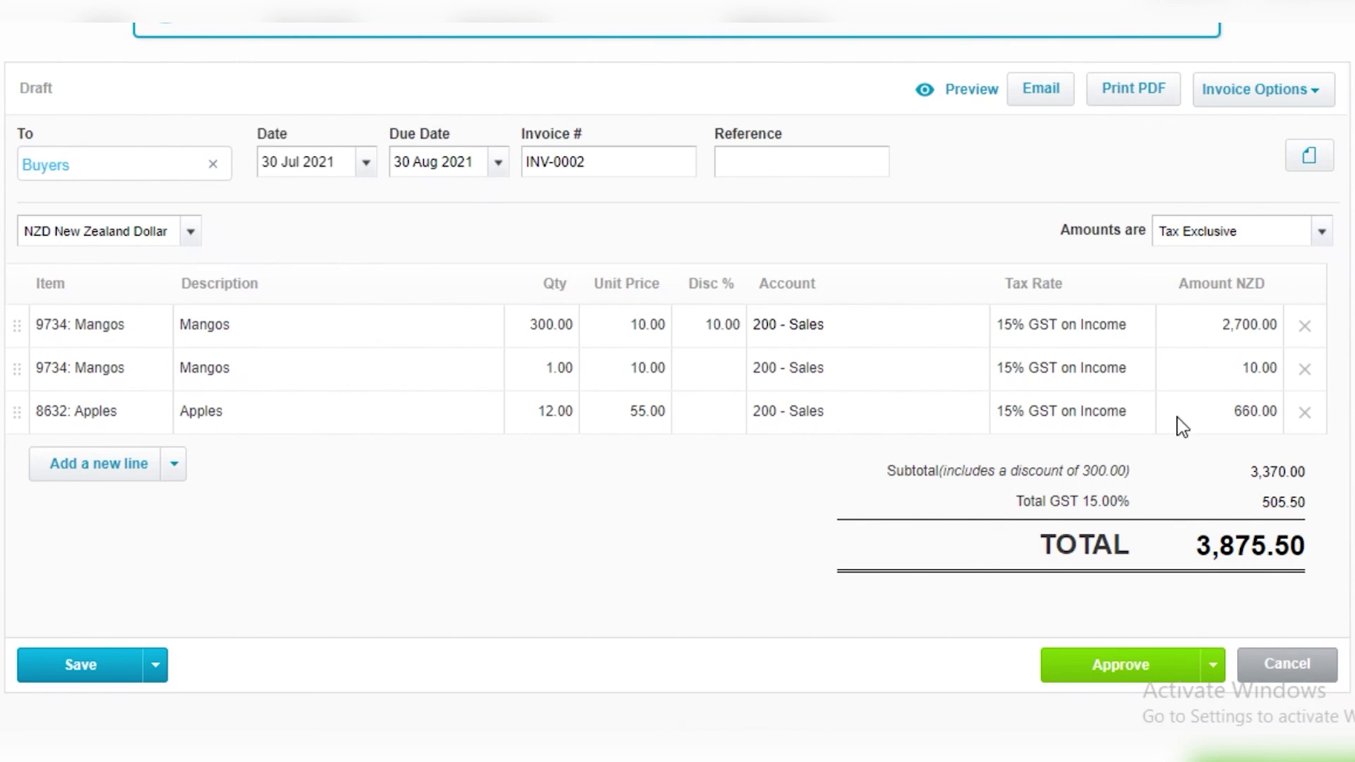
{"action": "scroll", "coordinate": [1283, 127], "scroll_direction": "down", "scroll_amount": 2}
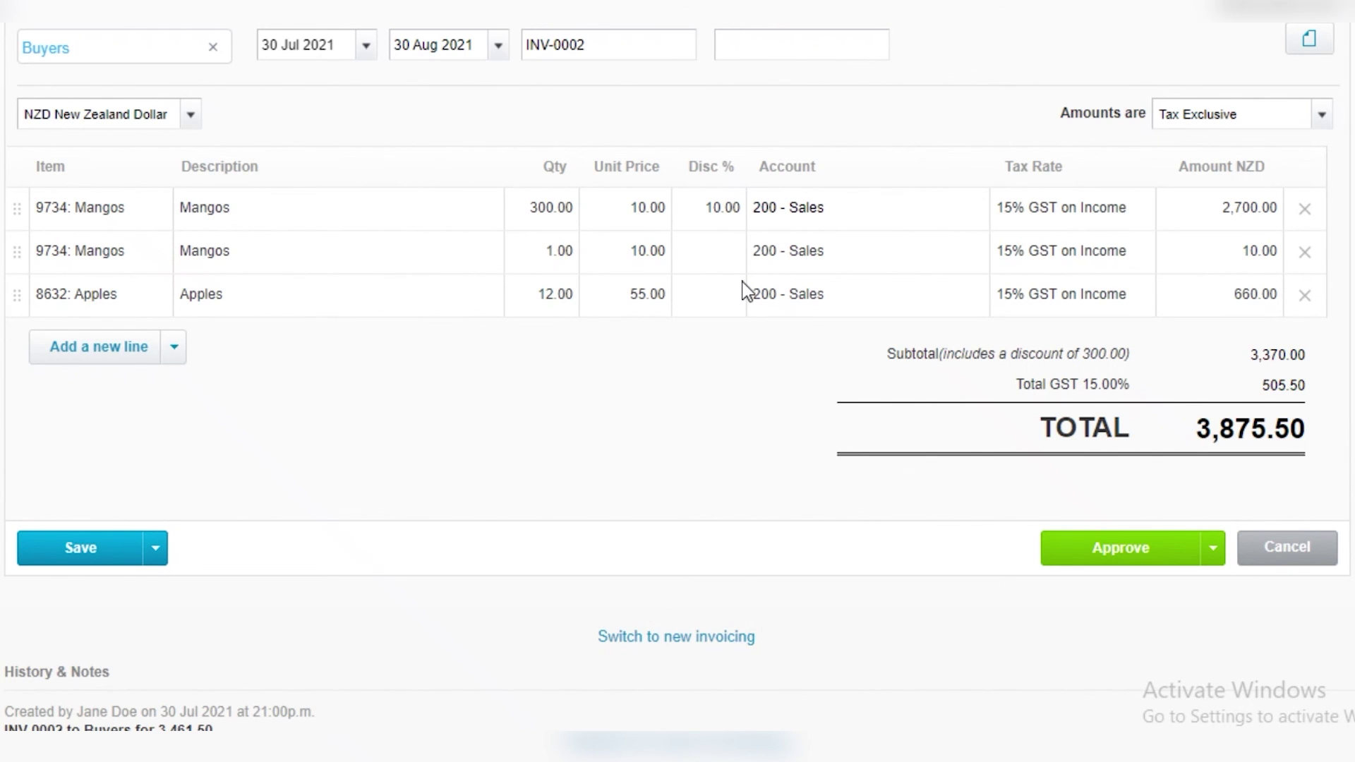
{"action": "left_click", "coordinate": [74, 551]}
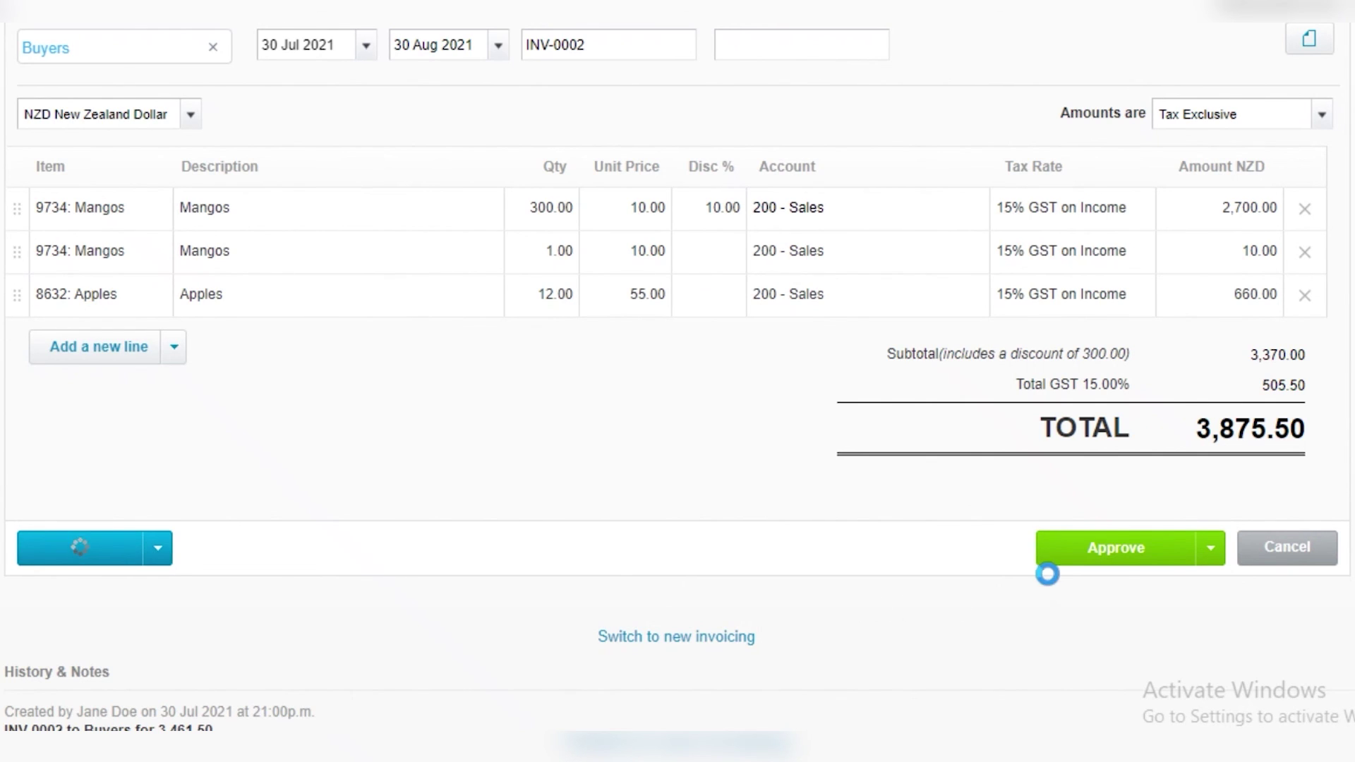